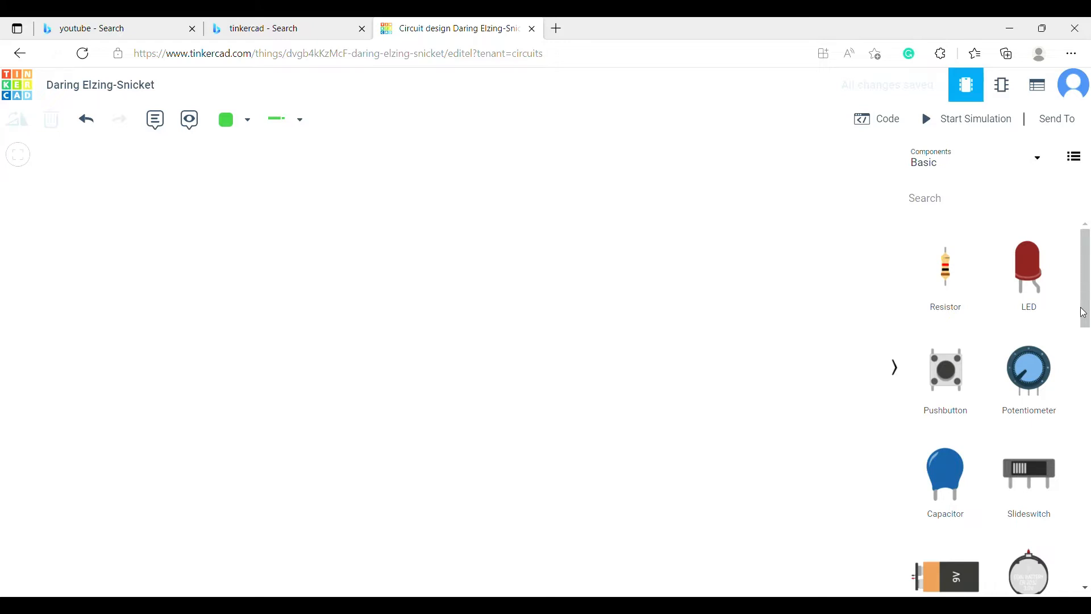
Find the parts matching "ard" and place an Arduino Uno R3, with a small breadboard below and to its right.
{"action": "left_click", "coordinate": [997, 207]}
{"action": "type", "text": "ardi"}
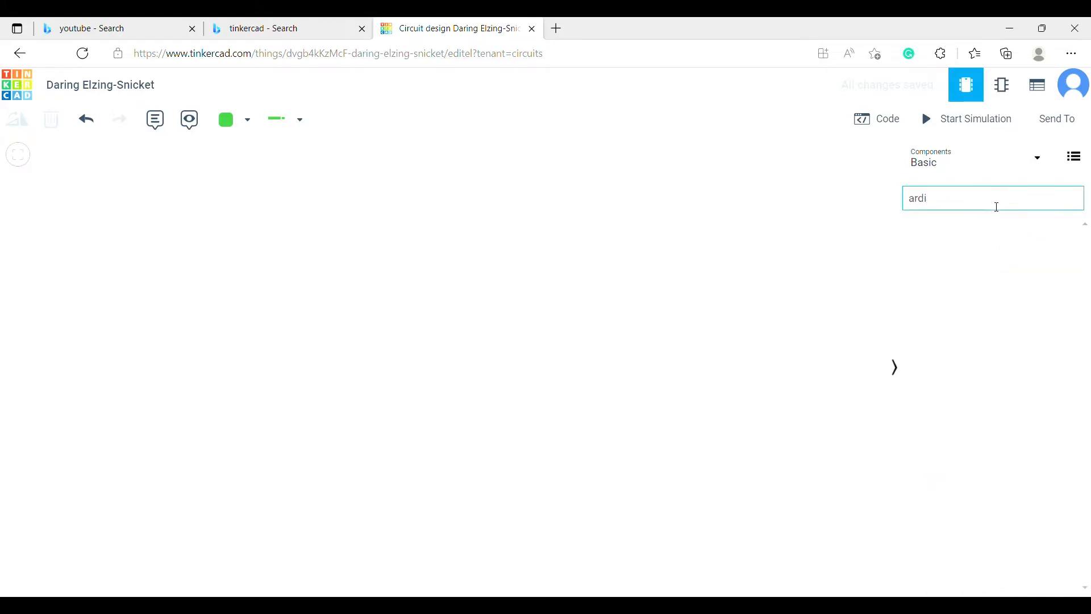
{"action": "key", "text": "BackSpace"}
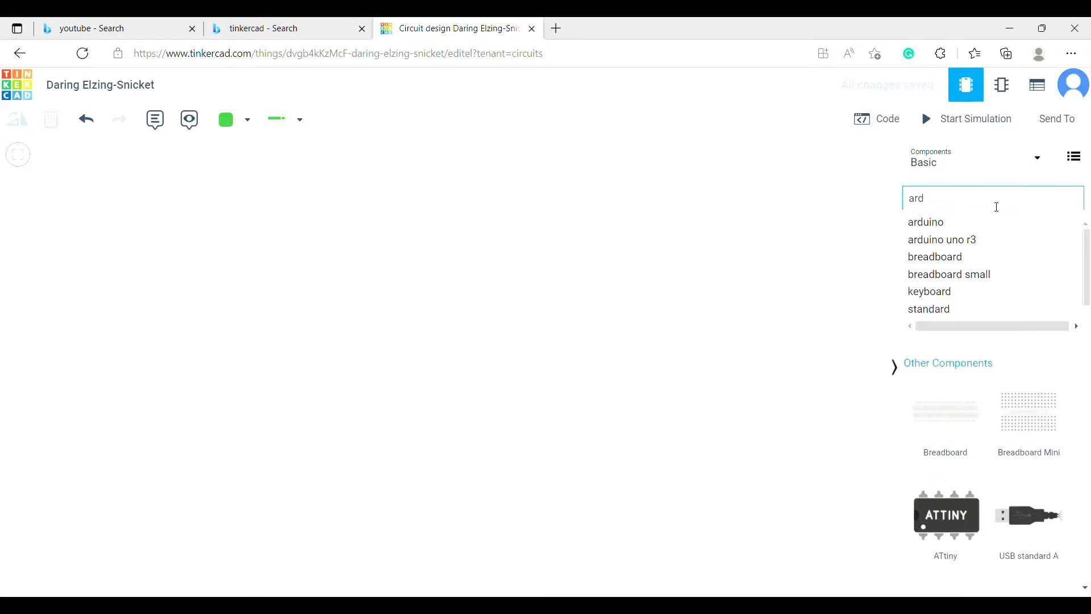
{"action": "left_click", "coordinate": [754, 330]}
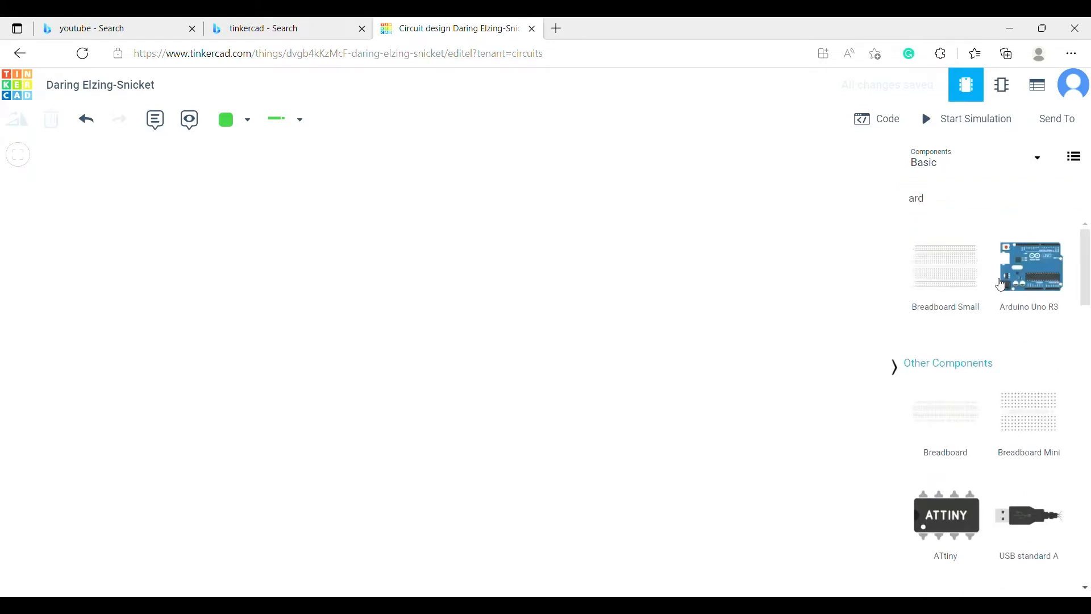
{"action": "left_click_drag", "start_coordinate": [1018, 283], "coordinate": [314, 308]}
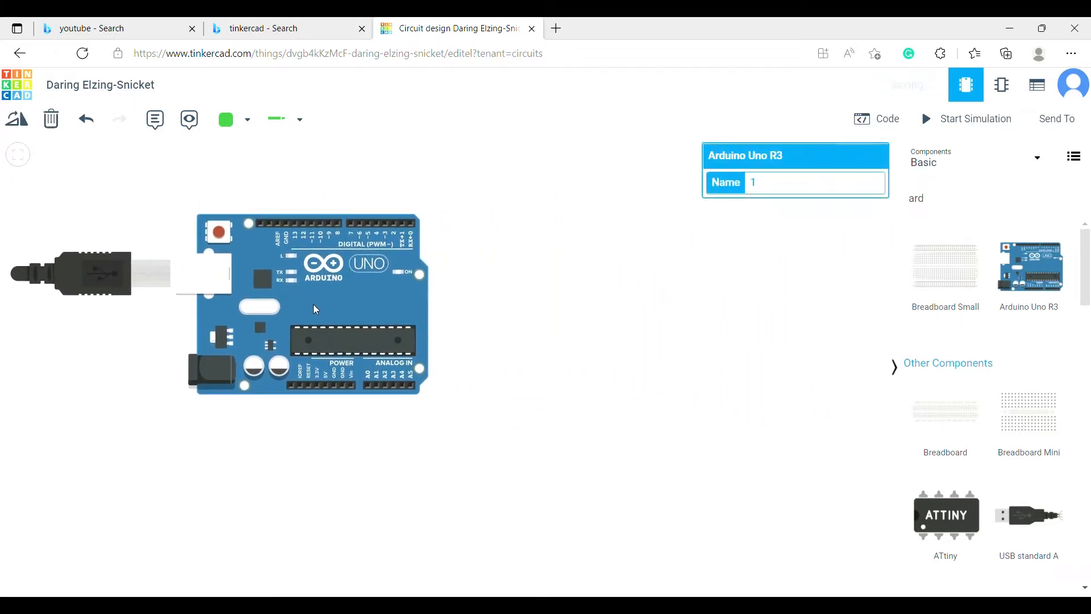
{"action": "left_click", "coordinate": [779, 276]}
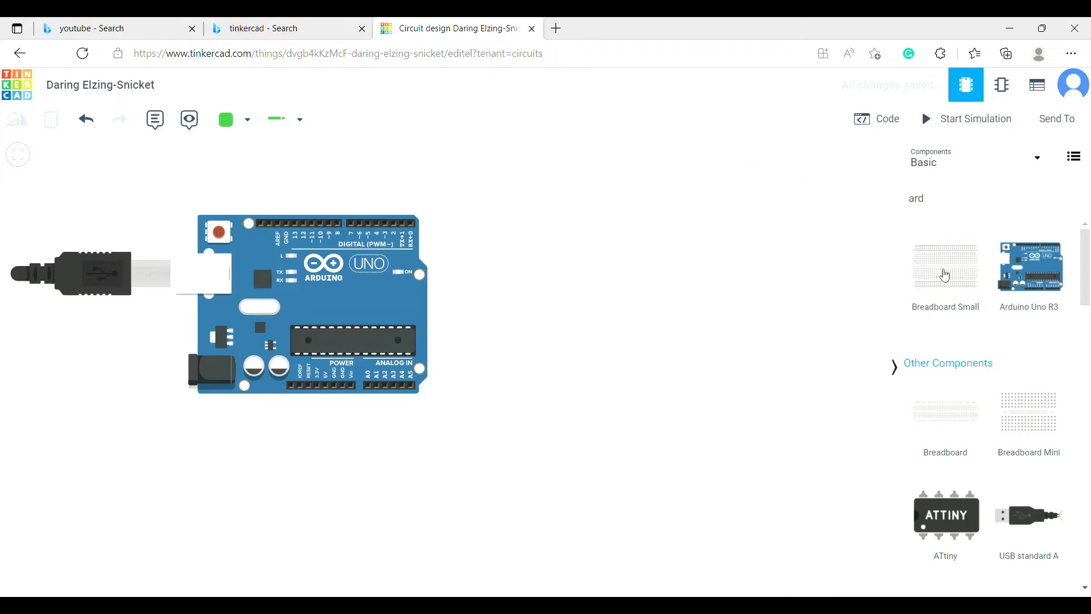
{"action": "left_click_drag", "start_coordinate": [945, 276], "coordinate": [644, 478]}
{"action": "left_click", "coordinate": [383, 498]}
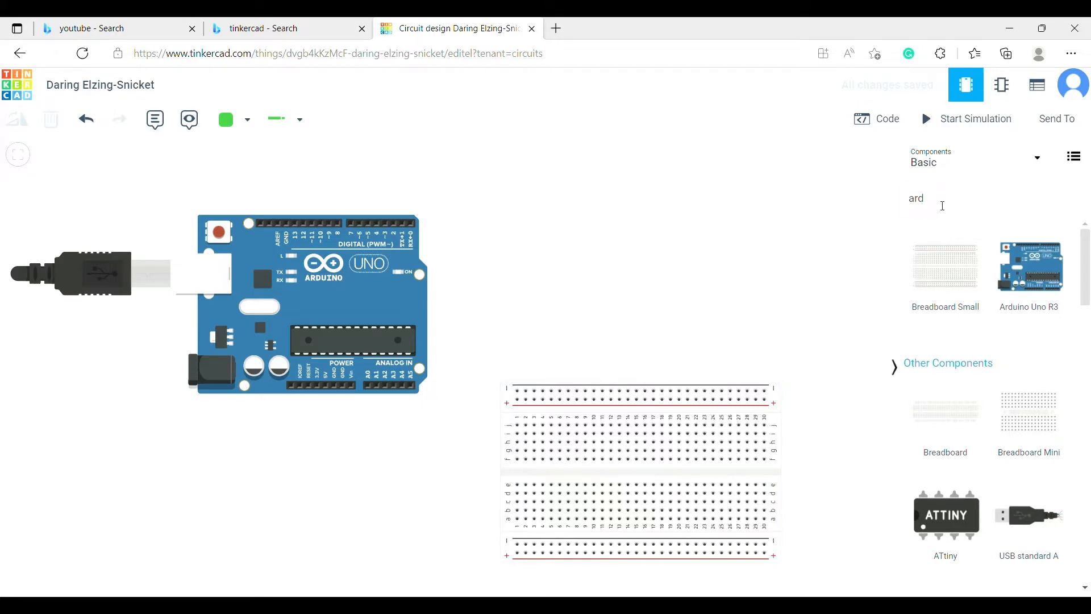
Search the components for "gas" and place a gas sensor across the breadboard's centre gap at columns 4 to 8.
{"action": "left_click", "coordinate": [942, 206]}
{"action": "key", "text": "BackSpace"}
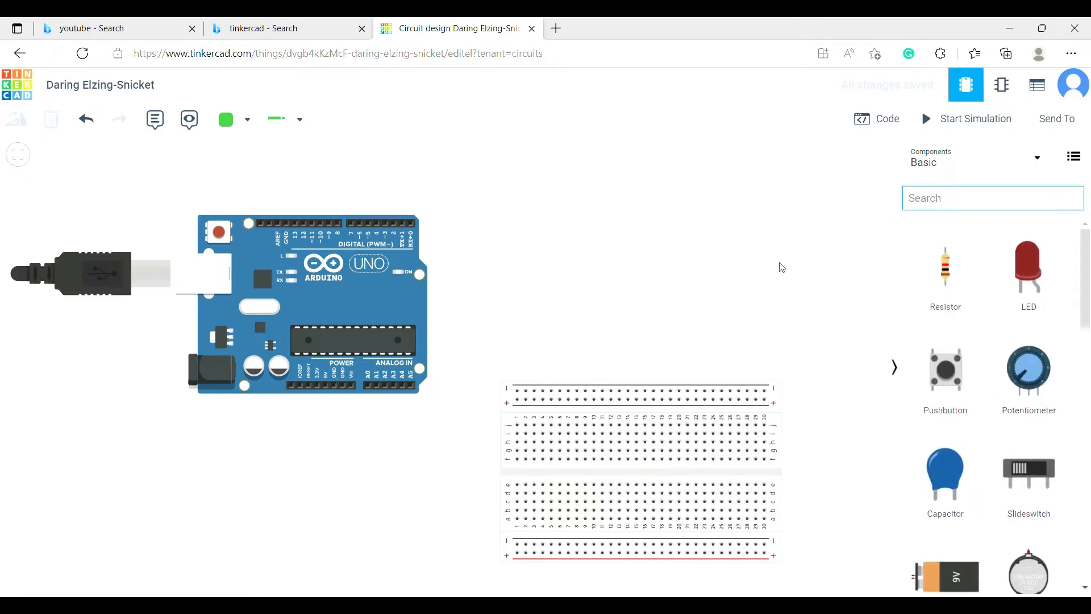
{"action": "type", "text": "gas"}
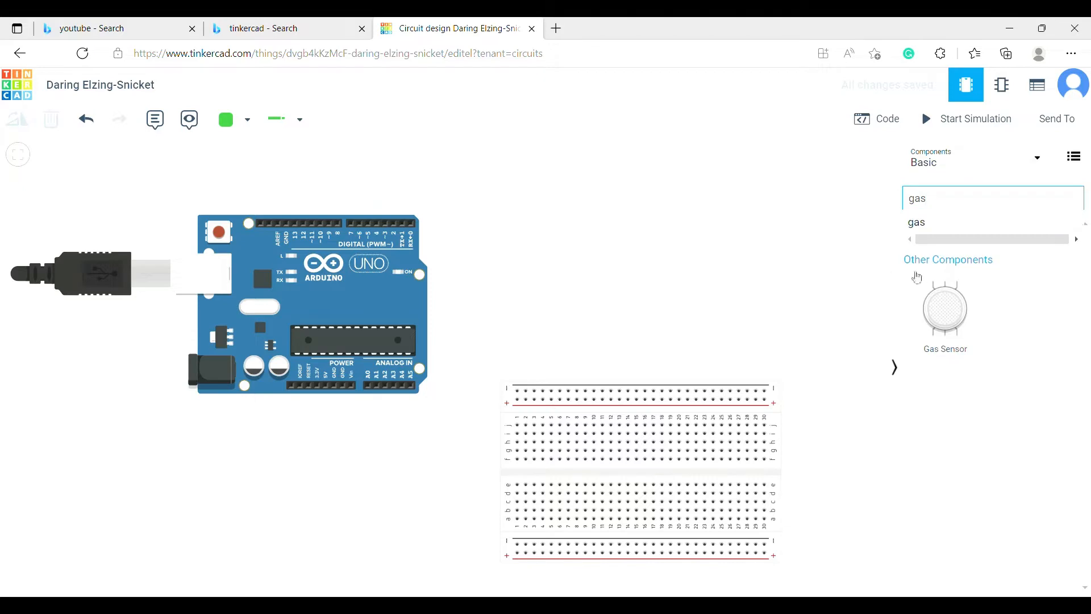
{"action": "left_click_drag", "start_coordinate": [960, 309], "coordinate": [561, 479]}
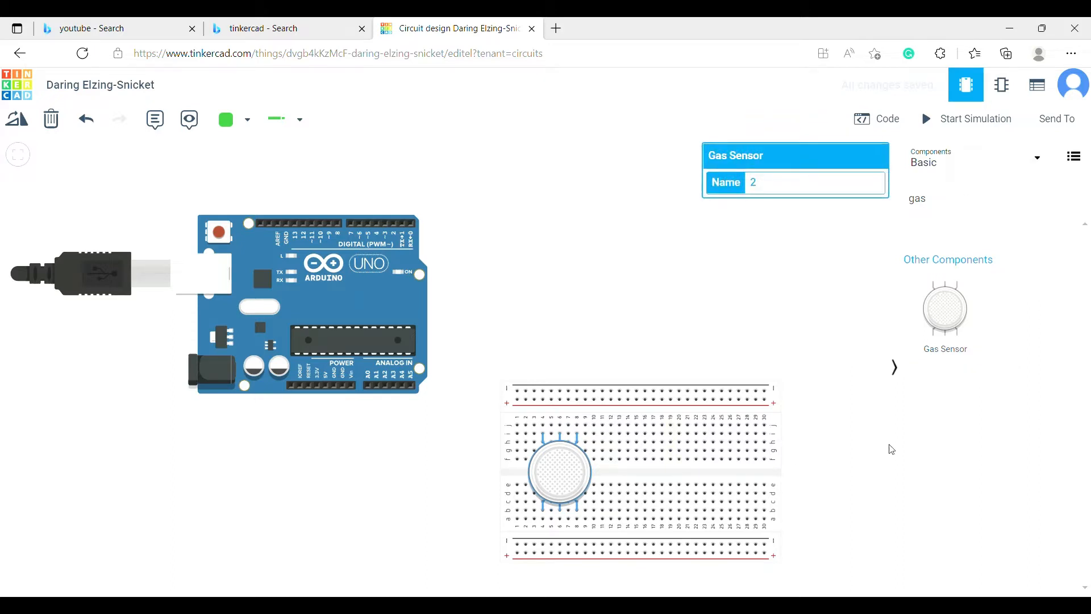
{"action": "left_click", "coordinate": [871, 455]}
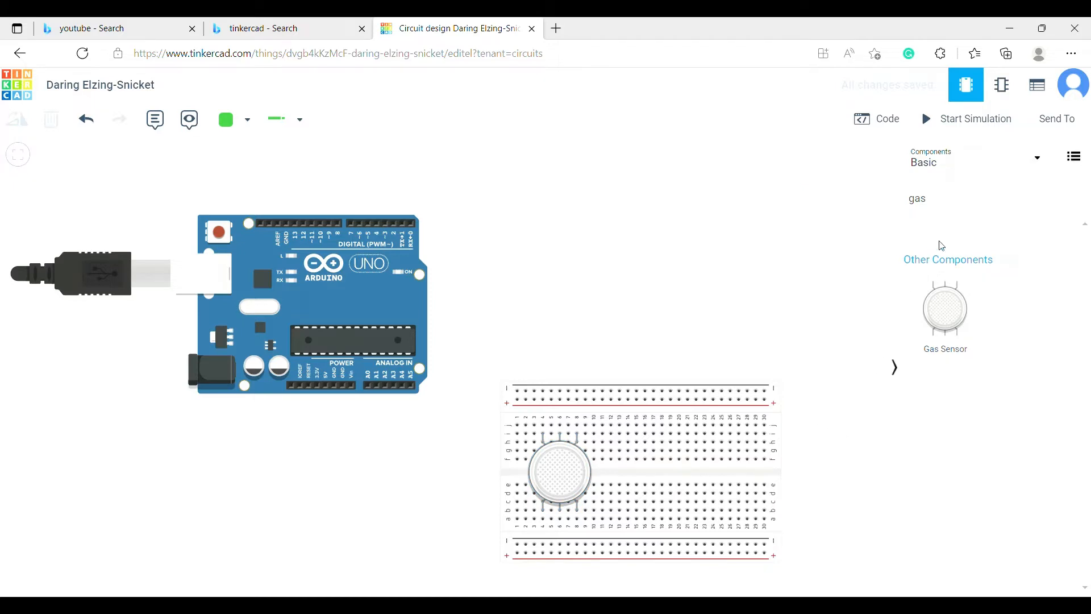
Place a TMP36 temperature sensor on breadboard columns 22 to 24 and move the gas sensor to columns 11 to 15.
{"action": "left_click", "coordinate": [966, 210]}
{"action": "key", "text": "BackSpace"}
{"action": "key", "text": "BackSpace"}
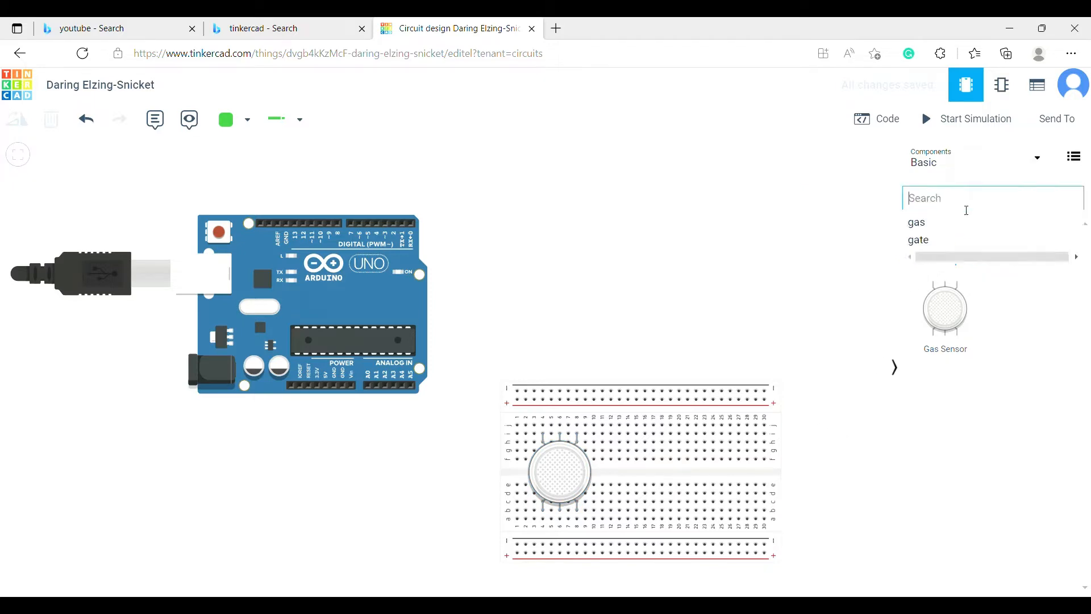
{"action": "type", "text": "temp"}
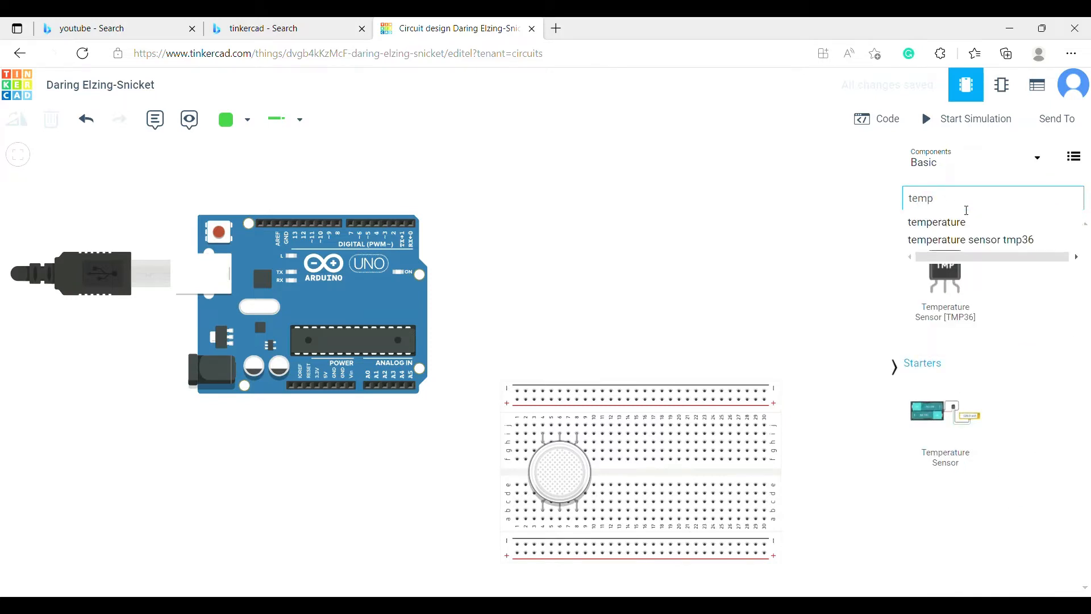
{"action": "left_click", "coordinate": [813, 347]}
{"action": "left_click_drag", "start_coordinate": [941, 267], "coordinate": [705, 451]}
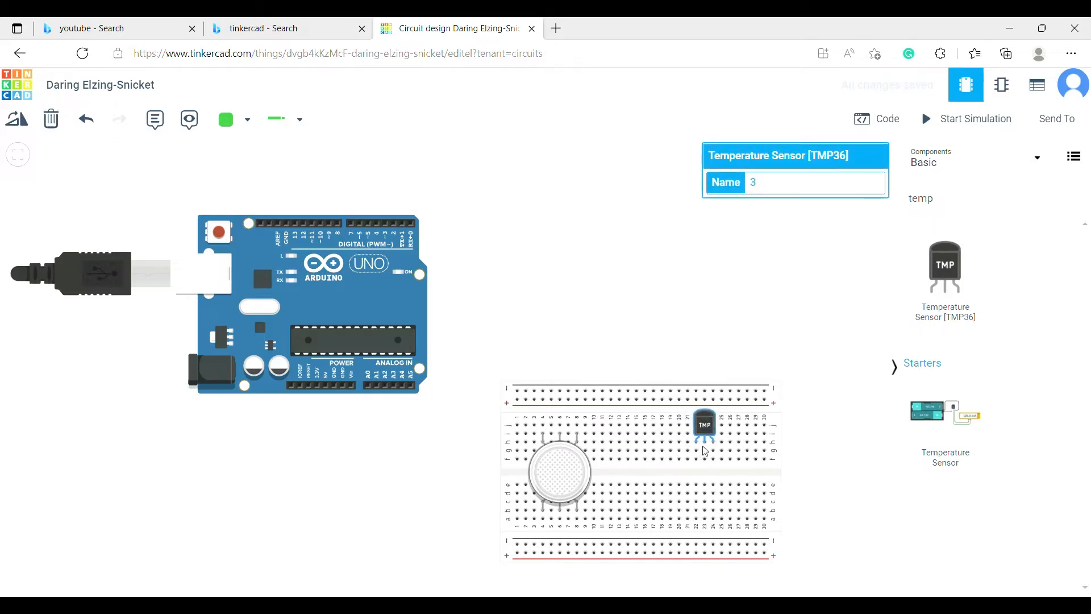
{"action": "left_click_drag", "start_coordinate": [575, 474], "coordinate": [634, 480]}
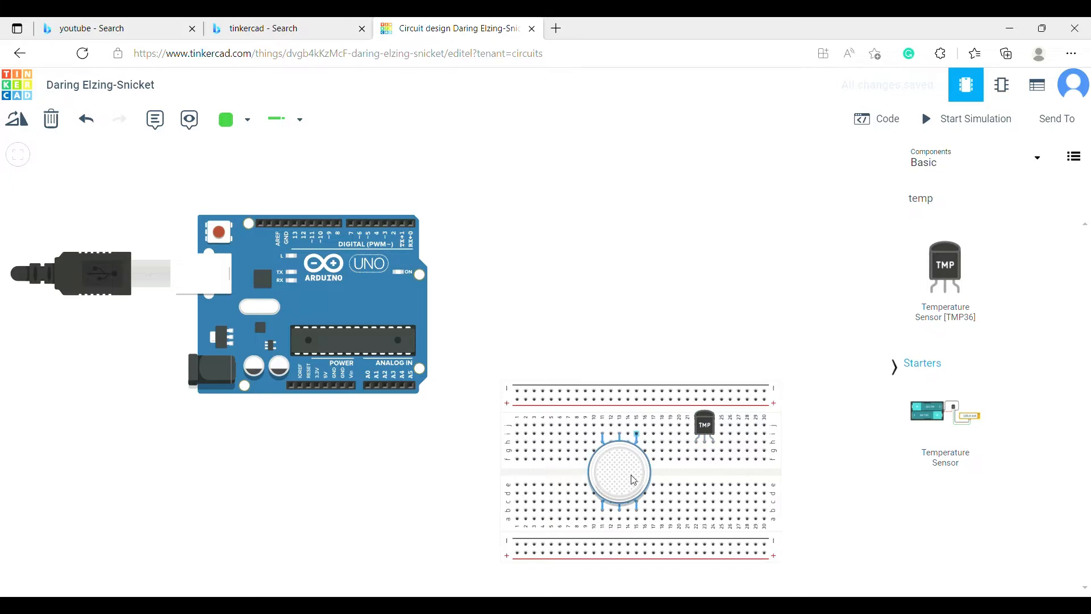
{"action": "left_click", "coordinate": [555, 231]}
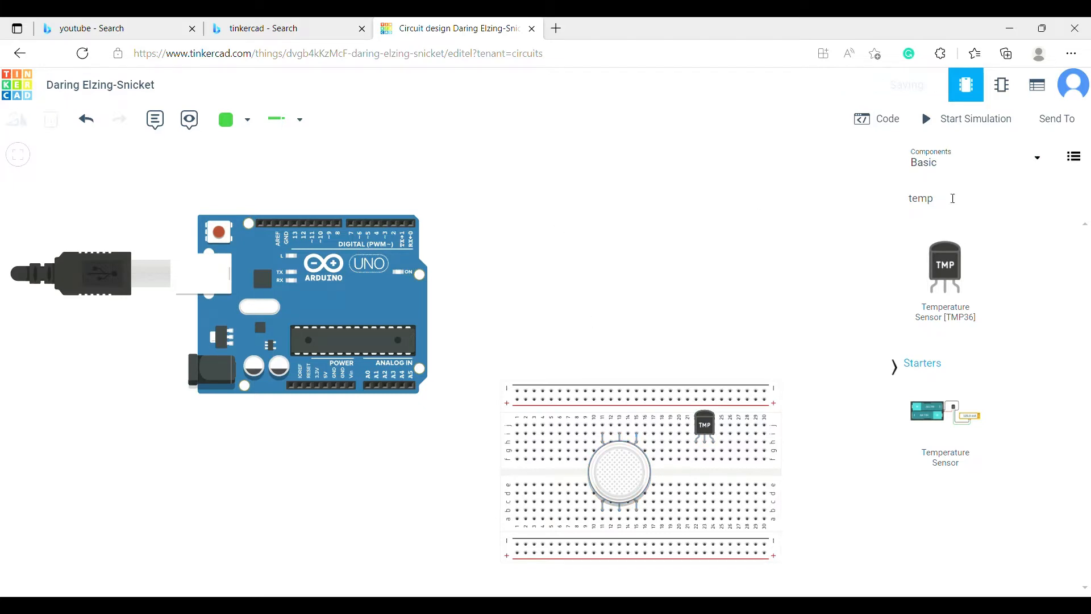
Search the components for "piezo" and place a piezo buzzer in the free space above the breadboard.
{"action": "left_click", "coordinate": [985, 213]}
{"action": "key", "text": "BackSpace"}
{"action": "key", "text": "BackSpace"}
{"action": "key", "text": "BackSpace"}
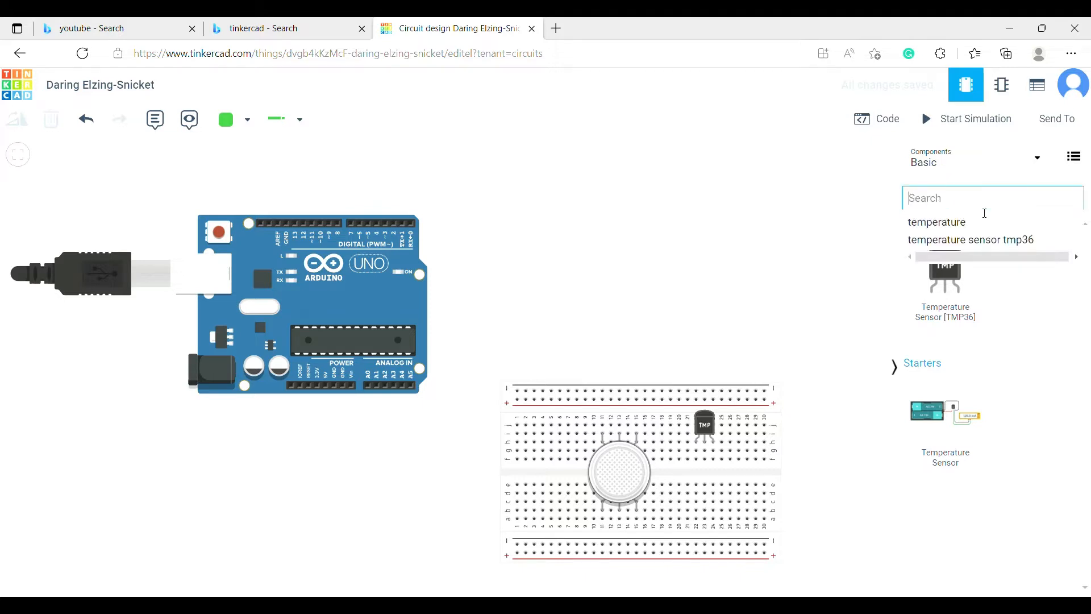
{"action": "type", "text": "pie"}
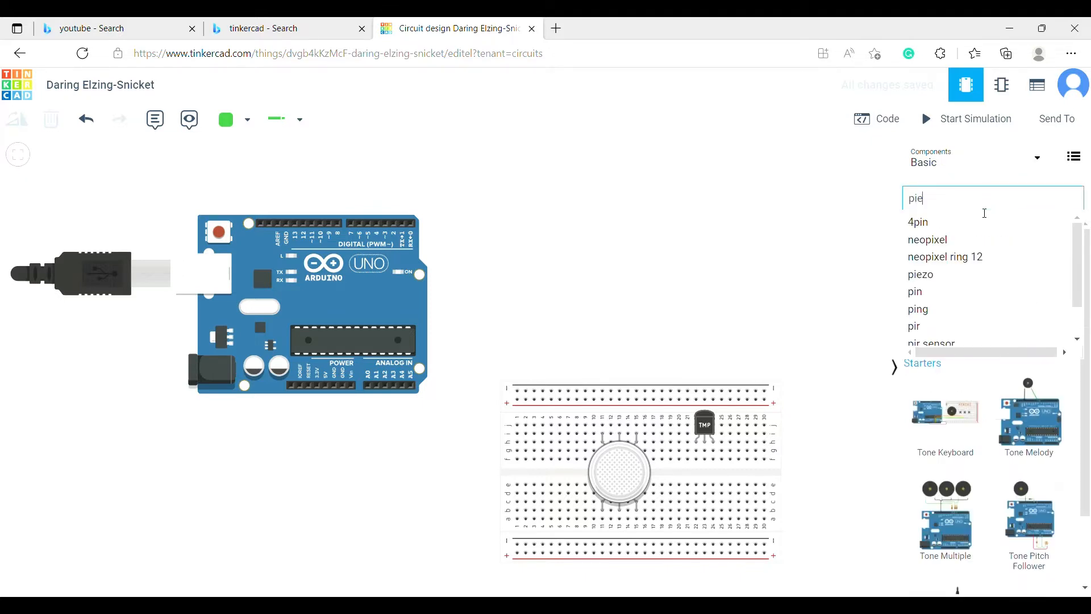
{"action": "type", "text": "zo"}
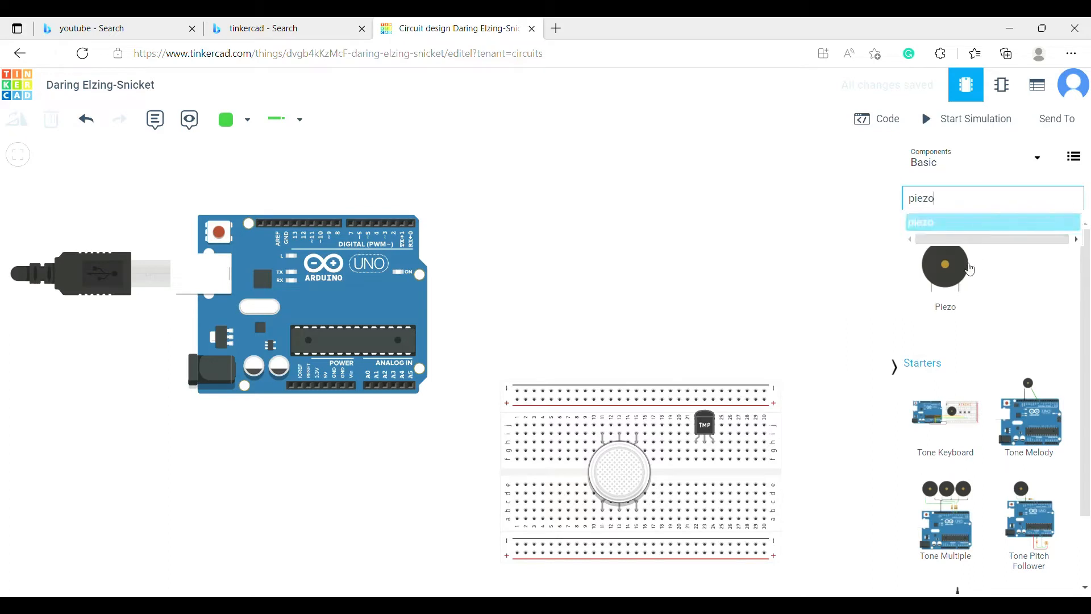
{"action": "left_click", "coordinate": [839, 315]}
{"action": "left_click_drag", "start_coordinate": [839, 315], "coordinate": [568, 247]}
{"action": "left_click", "coordinate": [565, 247]}
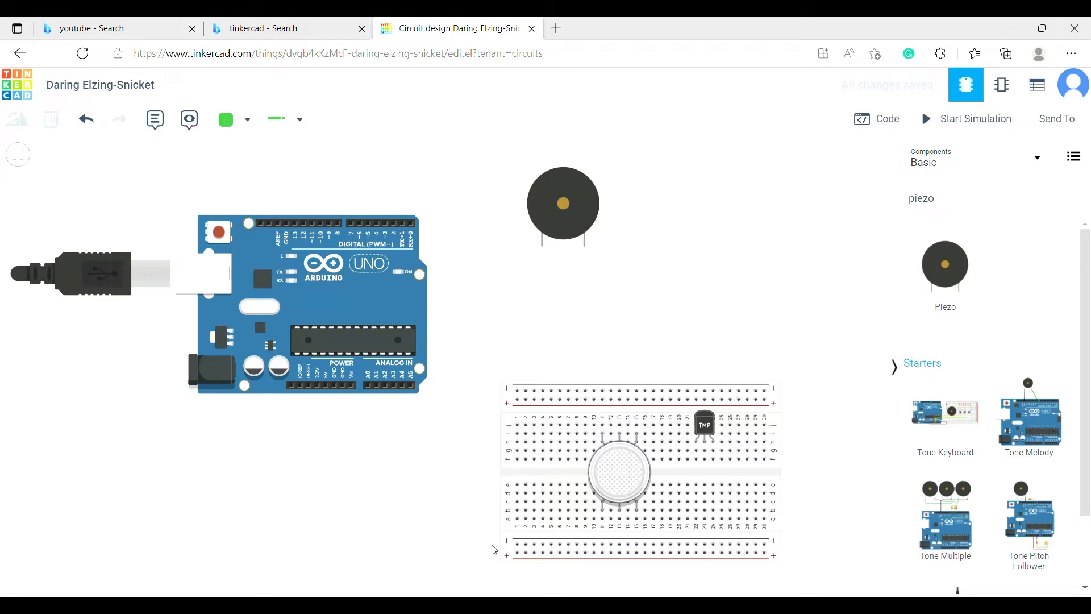
Wire the Arduino's 5V pin to the breadboard's lower positive rail and its adjacent GND pin to the lower negative rail.
{"action": "left_click", "coordinate": [326, 386]}
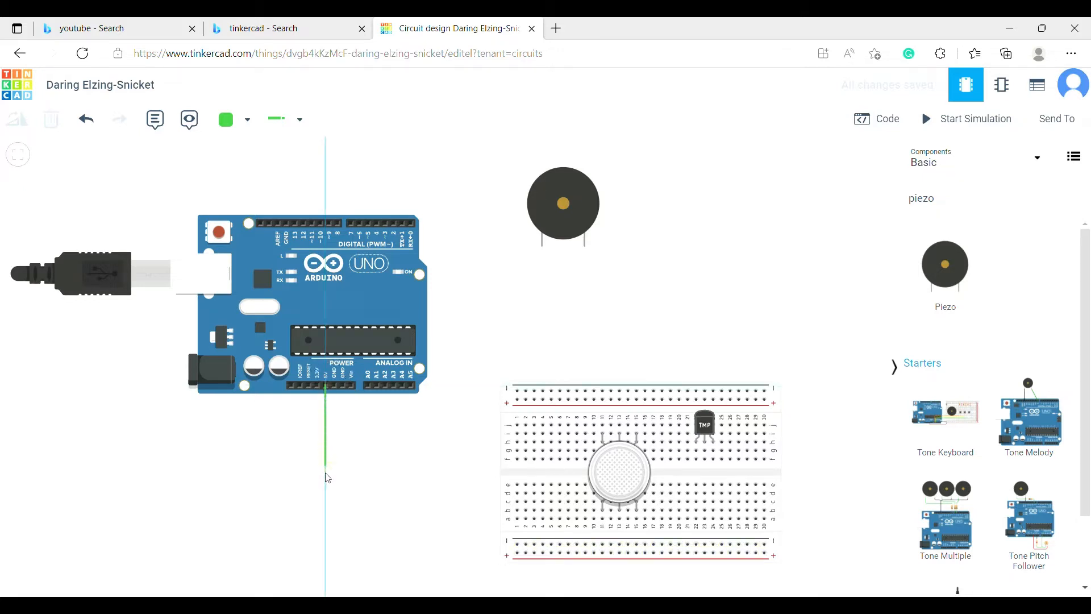
{"action": "left_click", "coordinate": [328, 558]}
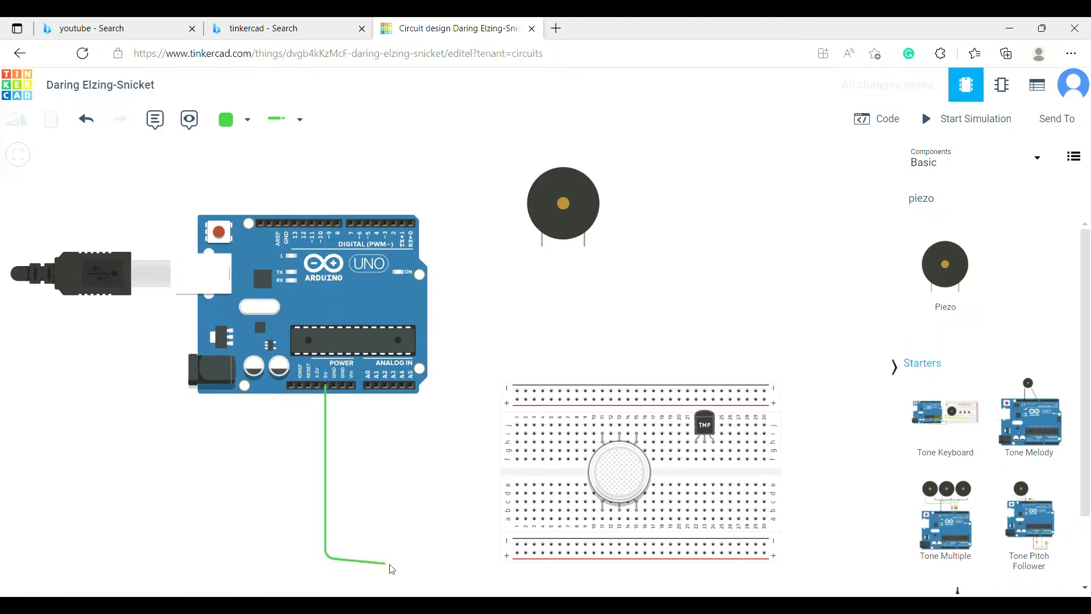
{"action": "left_click", "coordinate": [517, 553]}
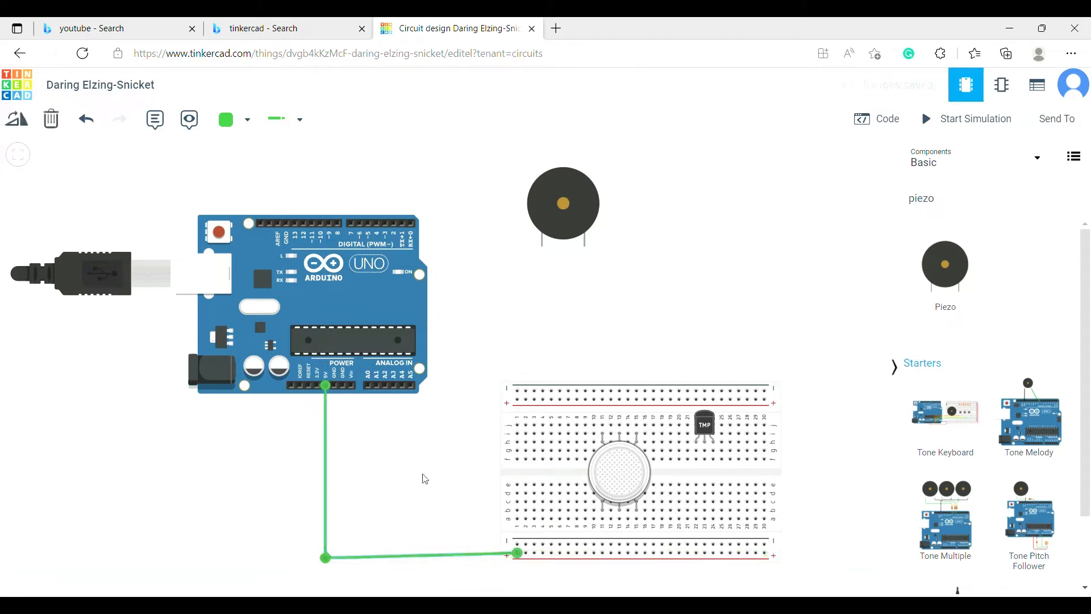
{"action": "left_click", "coordinate": [334, 387]}
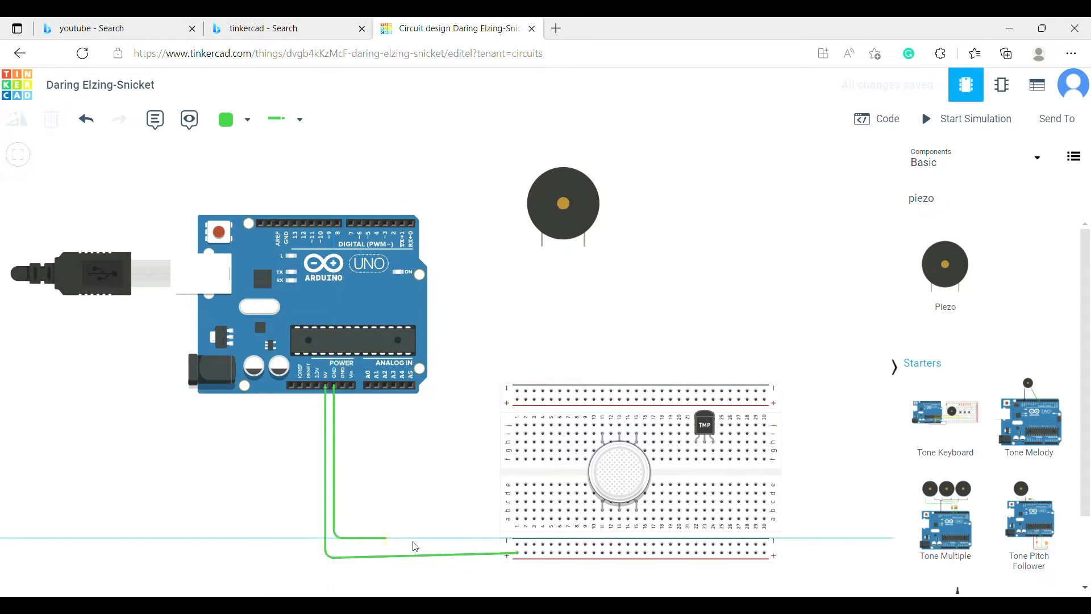
{"action": "left_click", "coordinate": [517, 545]}
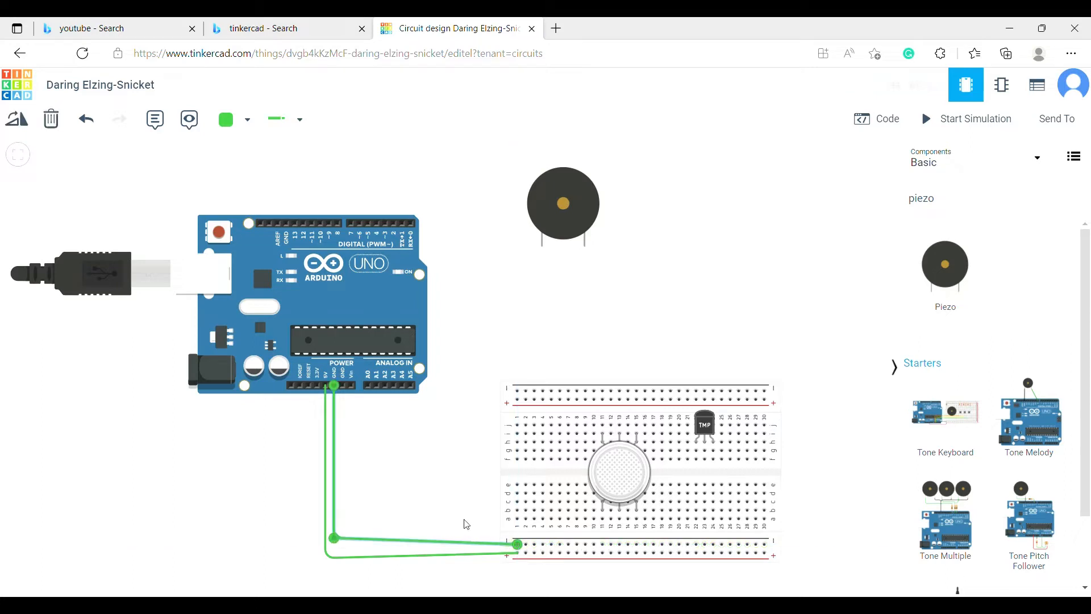
{"action": "left_click", "coordinate": [325, 464]}
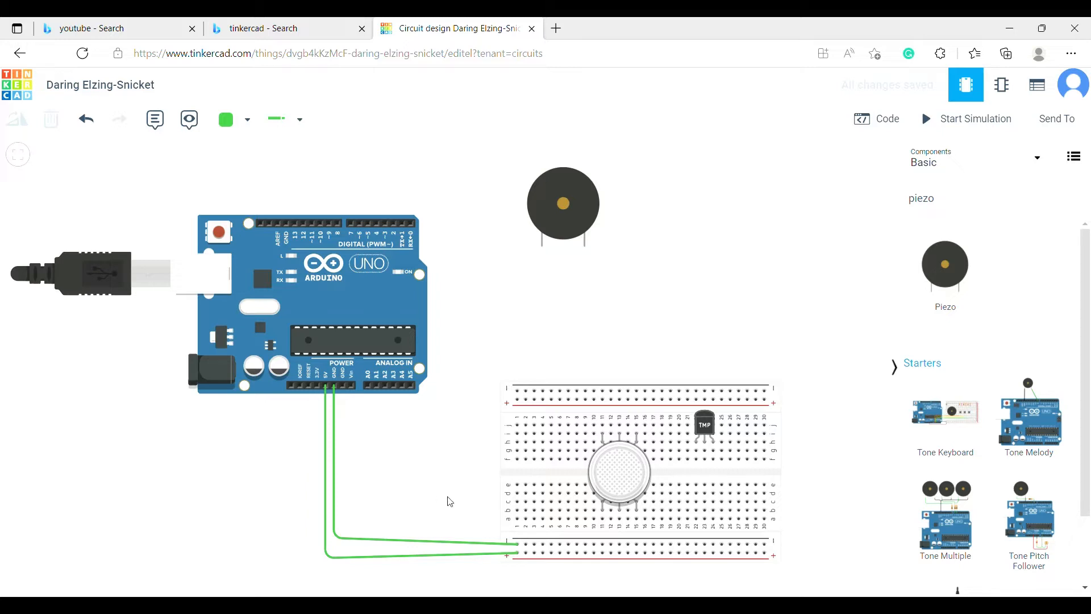
Wire the TMP36's left leg to the lower positive rail and its right leg to the lower negative rail.
{"action": "left_click", "coordinate": [697, 443]}
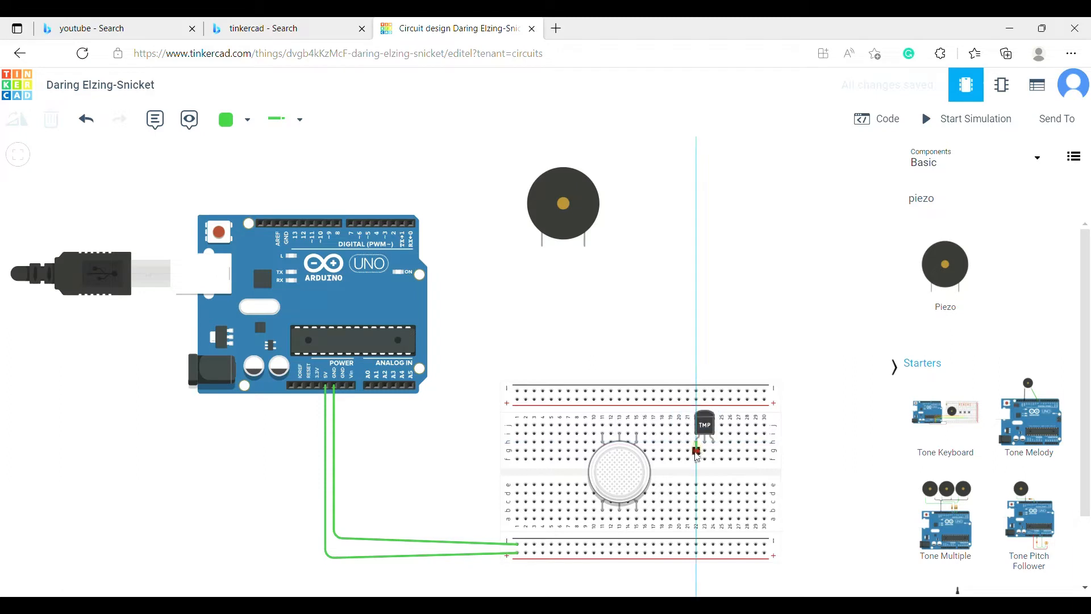
{"action": "left_click", "coordinate": [697, 554]}
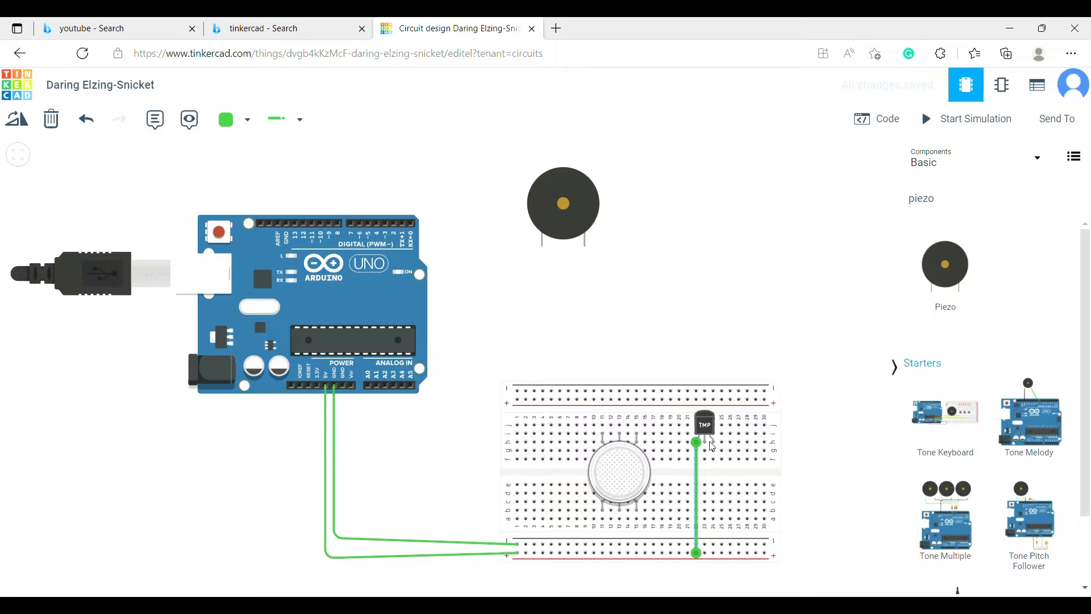
{"action": "left_click", "coordinate": [712, 447]}
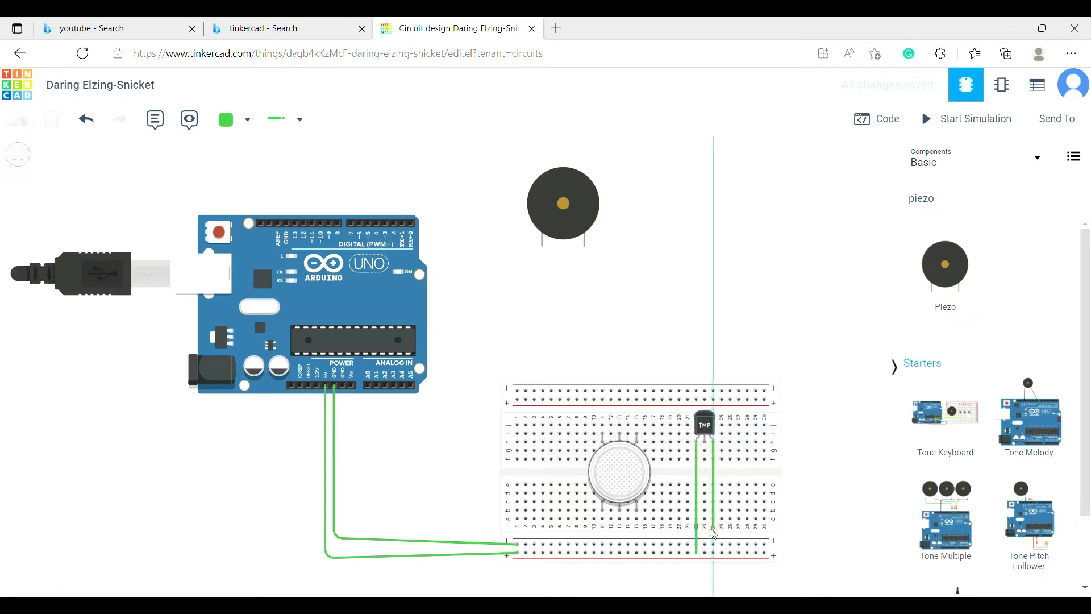
{"action": "left_click", "coordinate": [713, 546]}
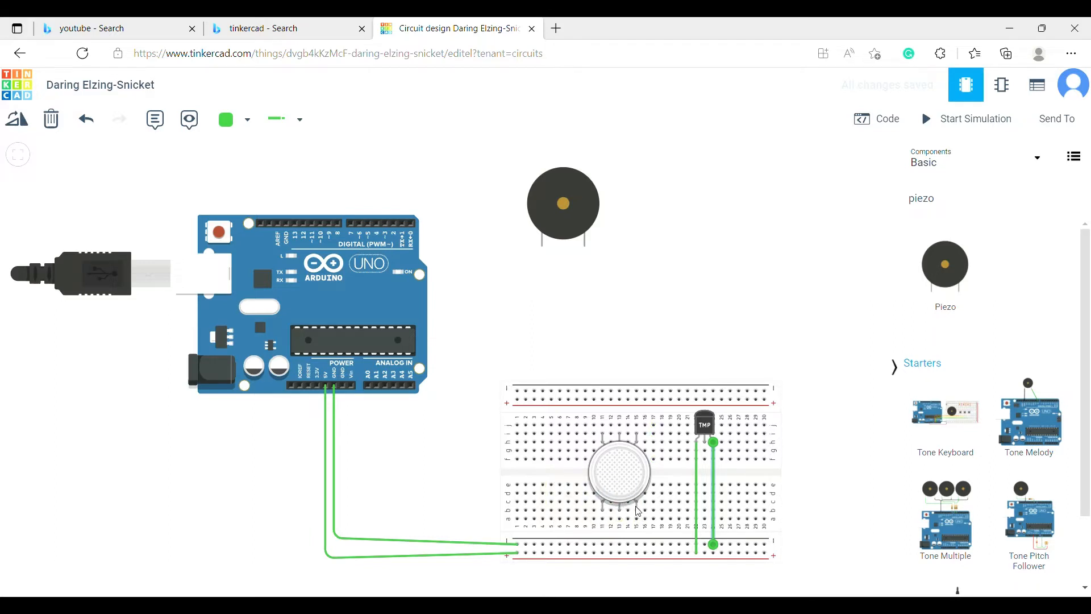
Wire the gas sensor's B1, H2 and B2 pins straight down to the breadboard's lower positive rail.
{"action": "left_click", "coordinate": [603, 509]}
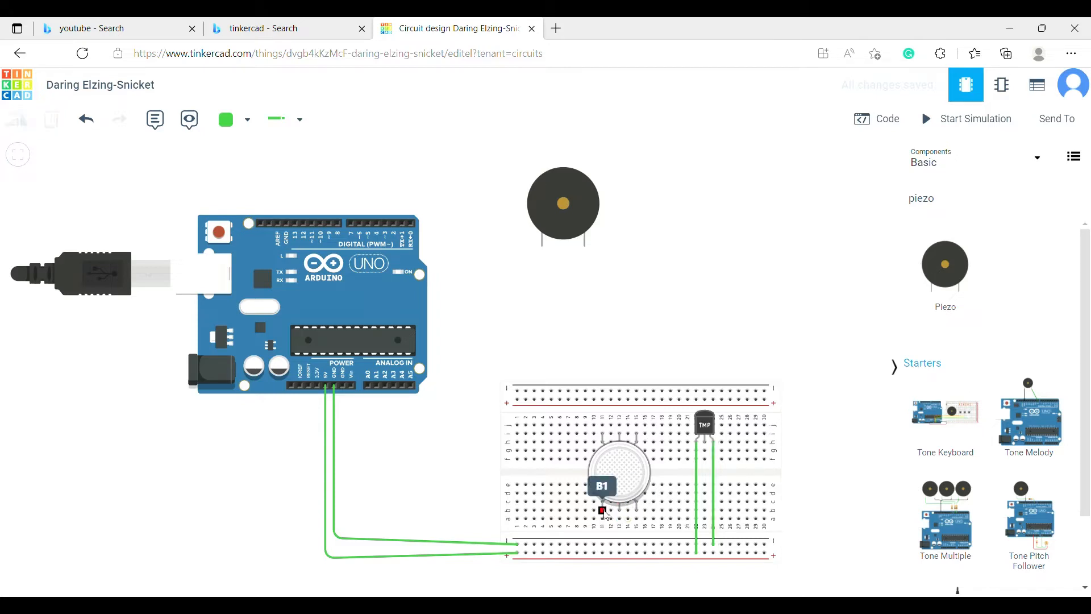
{"action": "left_click", "coordinate": [603, 554]}
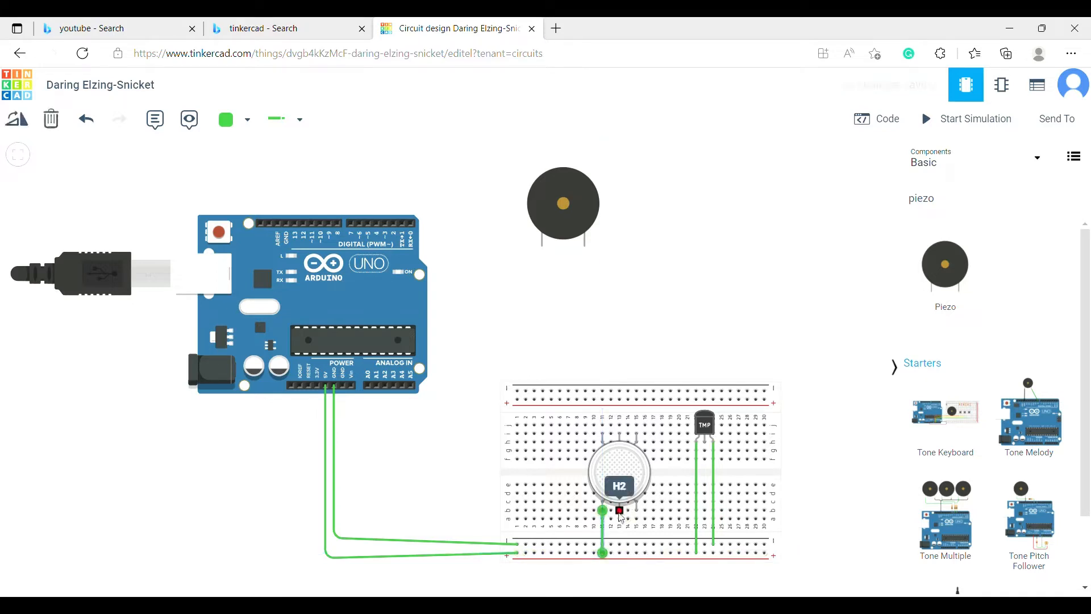
{"action": "left_click", "coordinate": [619, 509]}
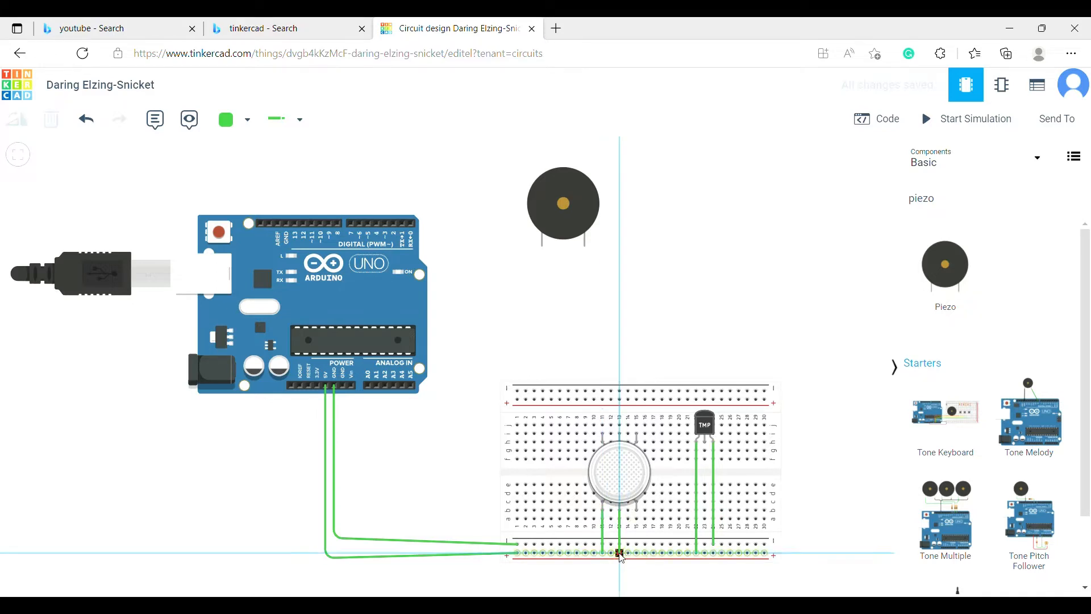
{"action": "left_click", "coordinate": [620, 554]}
{"action": "left_click", "coordinate": [636, 511]}
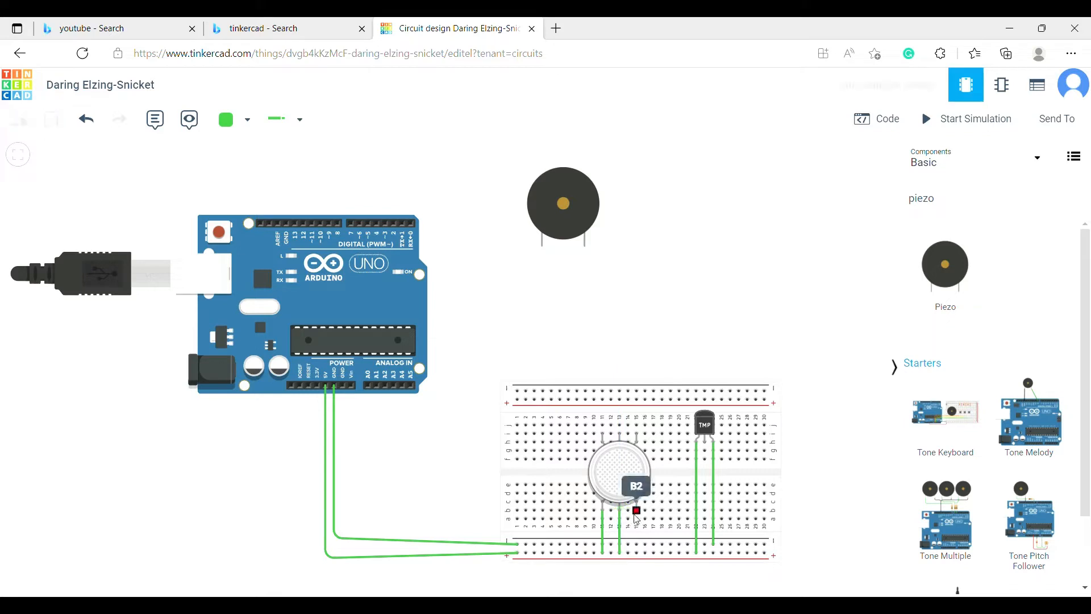
{"action": "left_click", "coordinate": [638, 553]}
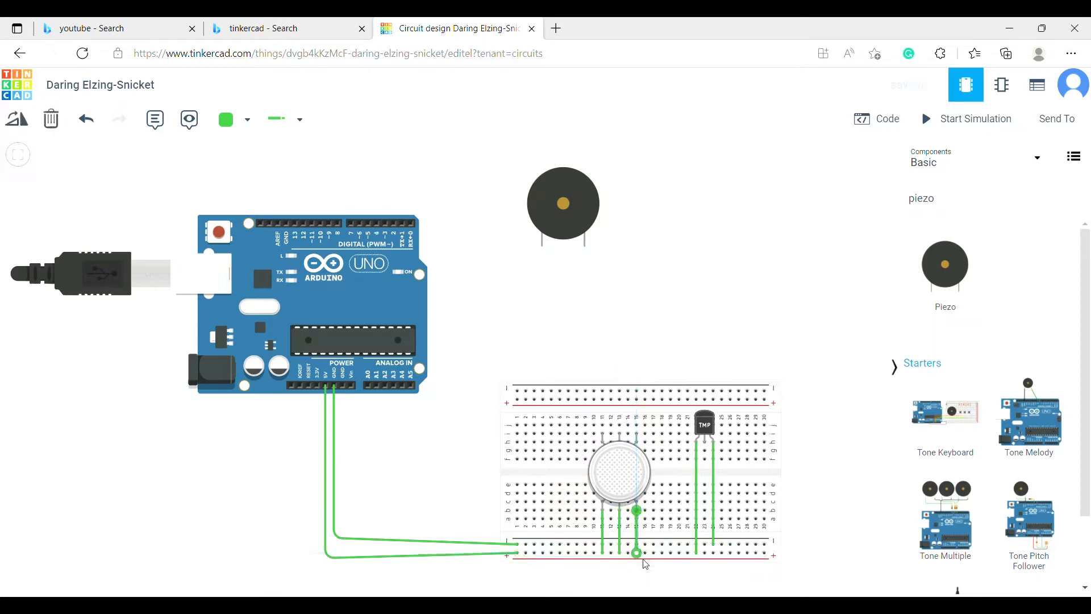
{"action": "left_click", "coordinate": [646, 570]}
Bridge the breadboard's lower positive rail to the upper positive rail and the lower negative rail to the upper negative rail.
{"action": "left_click", "coordinate": [535, 553]}
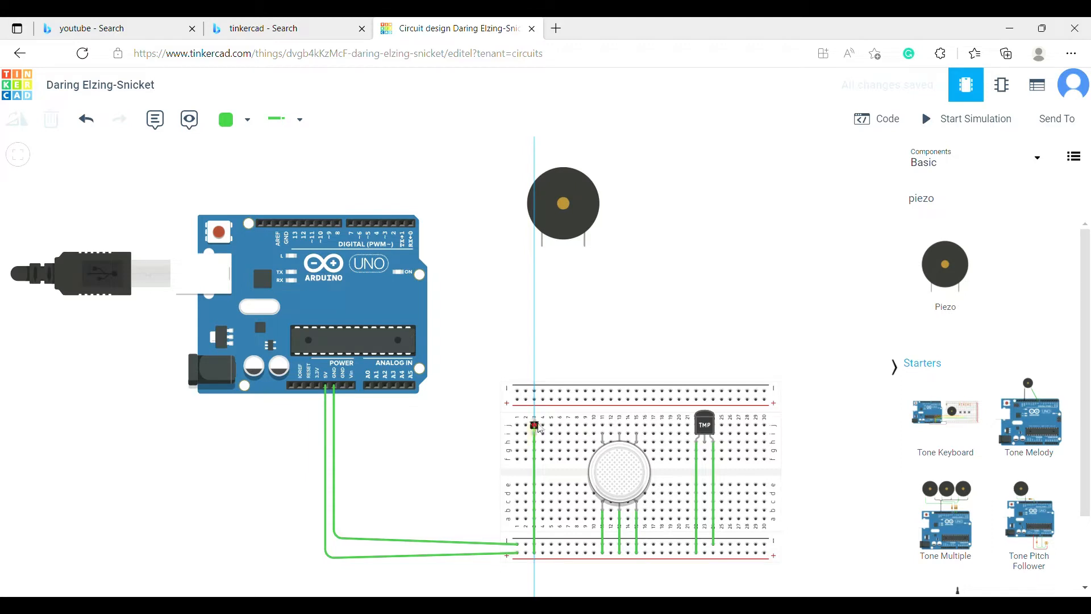
{"action": "left_click", "coordinate": [534, 400]}
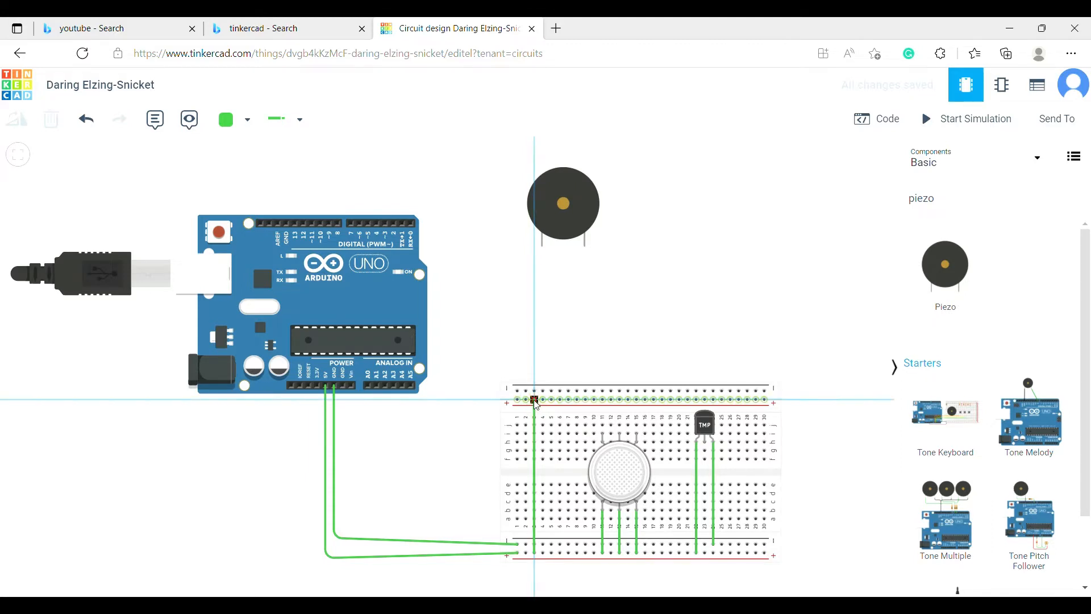
{"action": "left_click", "coordinate": [543, 545]}
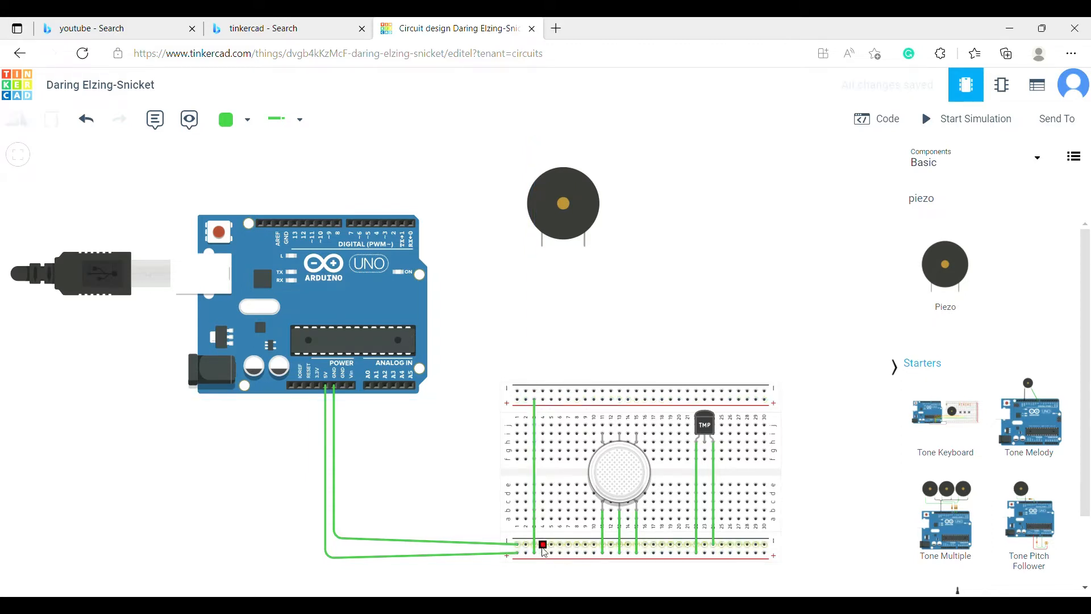
{"action": "left_click", "coordinate": [544, 390]}
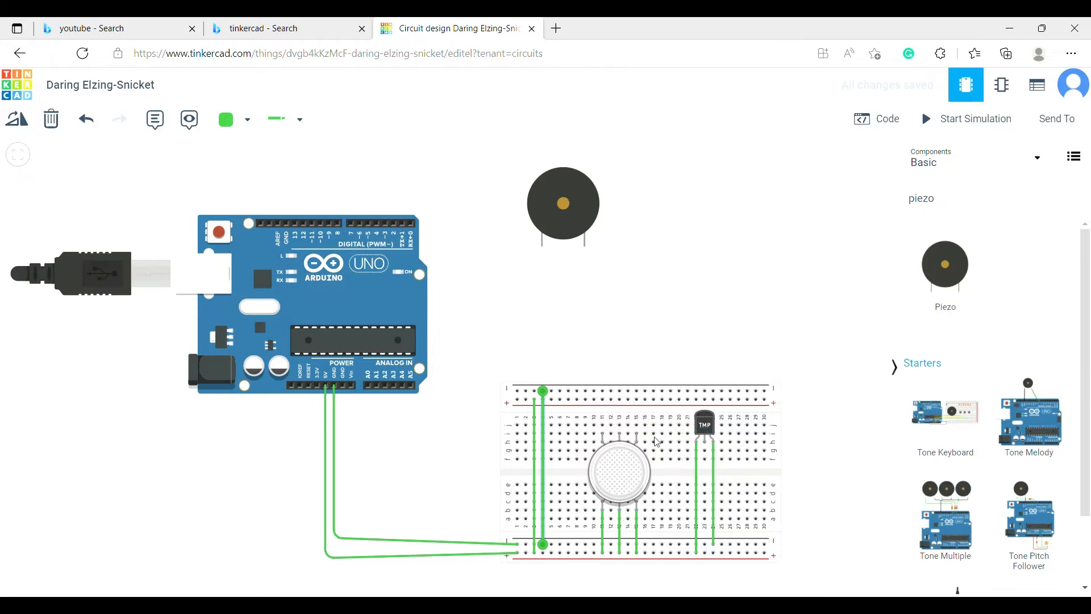
Wire the TMP36's middle leg to the Arduino's A1 pin, bending the wire below the analog header.
{"action": "left_click", "coordinate": [704, 443]}
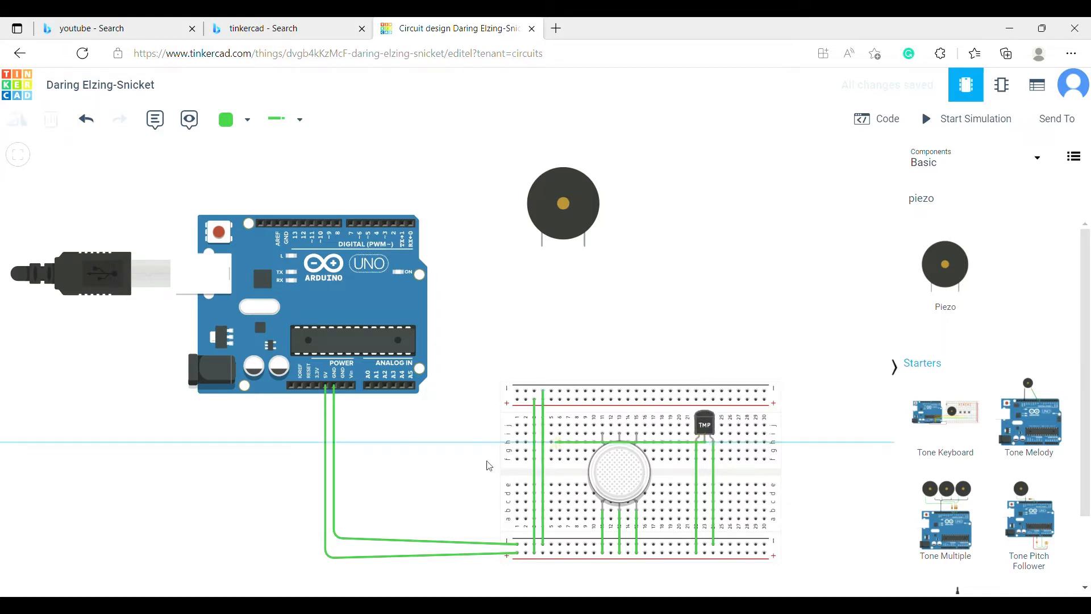
{"action": "left_click", "coordinate": [380, 431]}
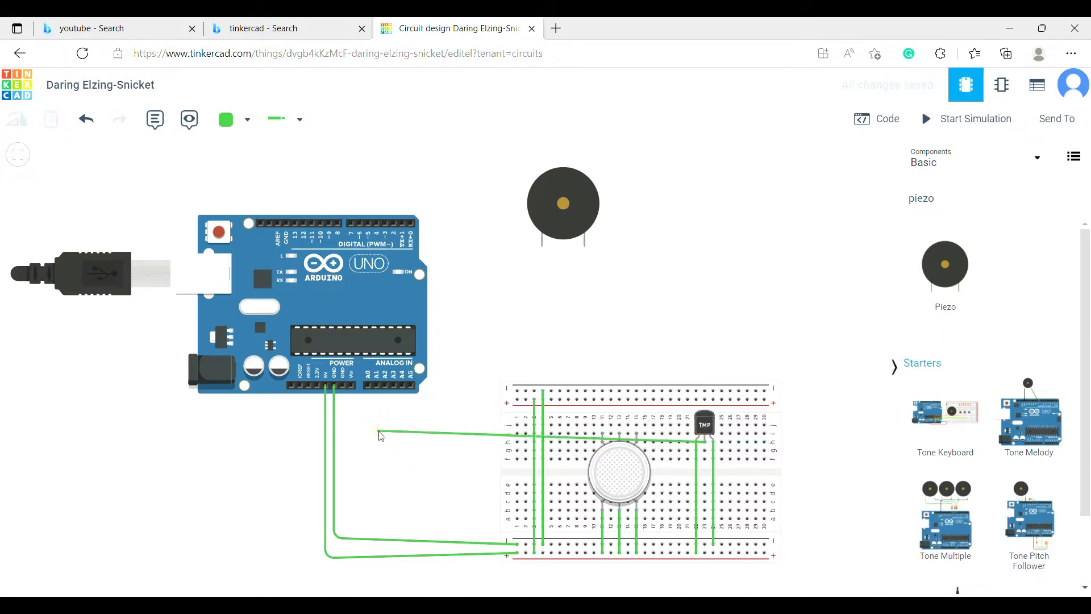
{"action": "left_click", "coordinate": [377, 386]}
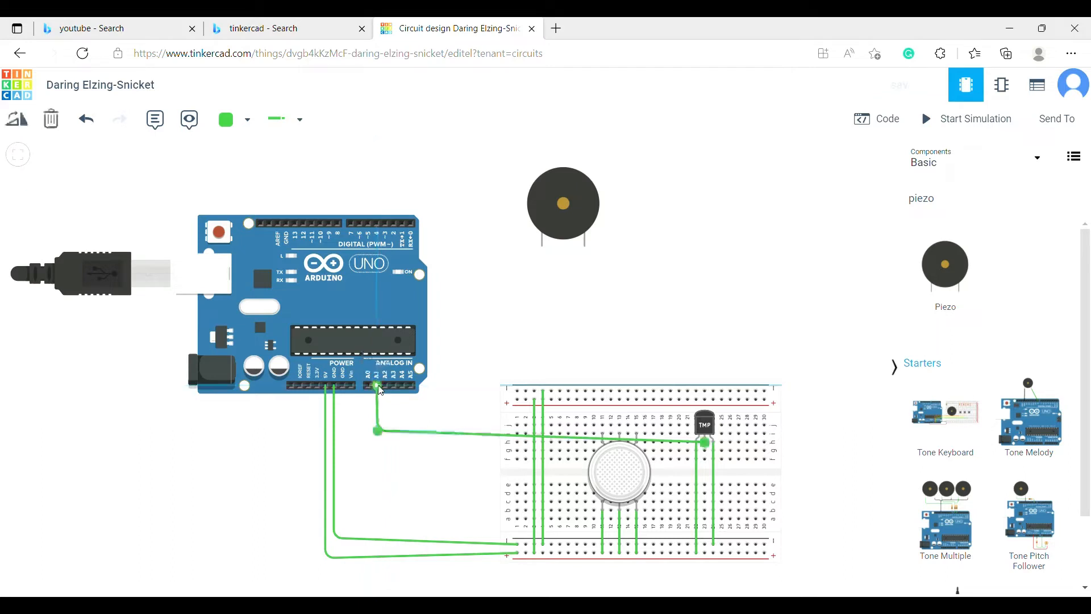
{"action": "left_click", "coordinate": [415, 449]}
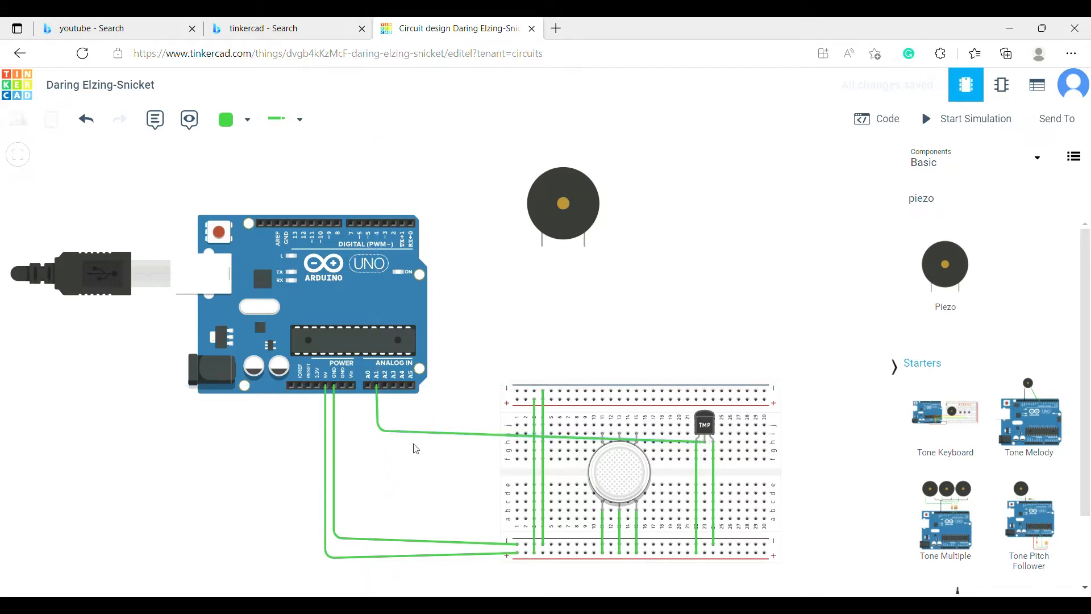
Wire the gas sensor's upper-left pin to the Arduino's A0 pin, bending the wire below the analog header.
{"action": "left_click", "coordinate": [601, 434]}
{"action": "left_click", "coordinate": [367, 443]}
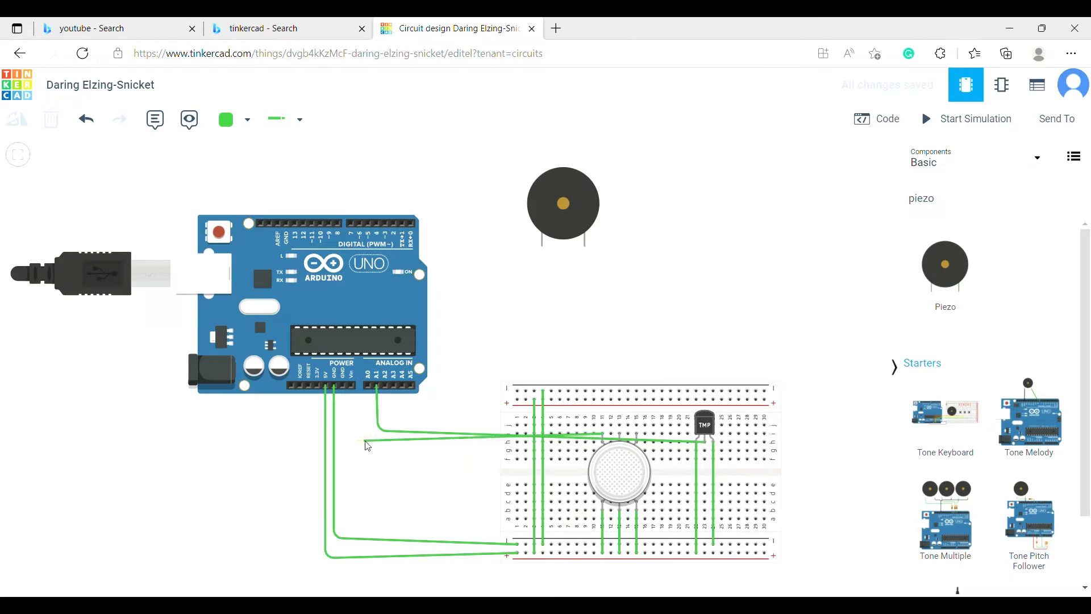
{"action": "left_click", "coordinate": [369, 386]}
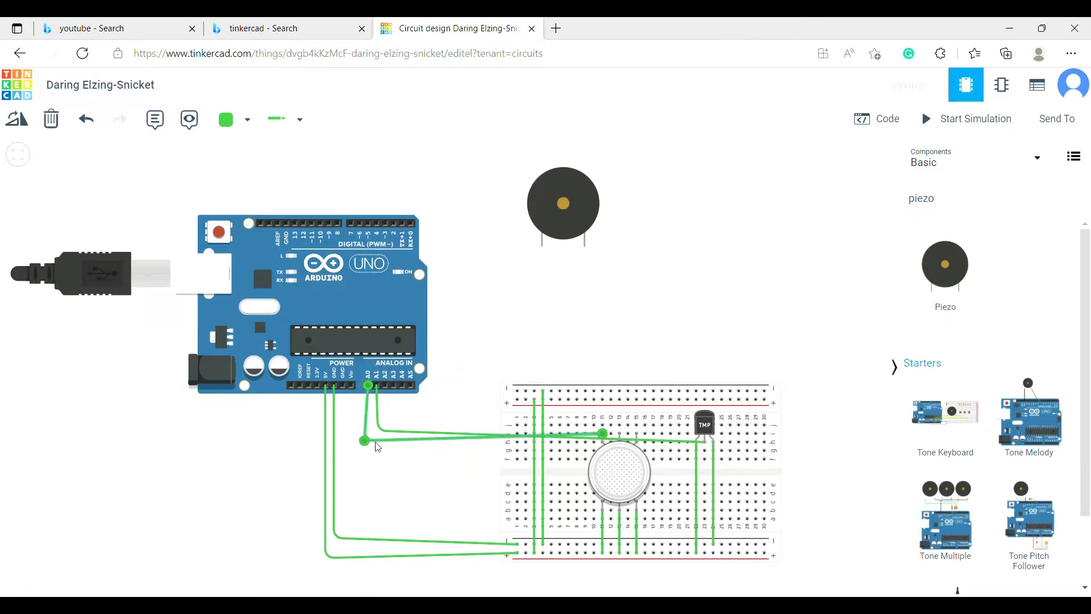
{"action": "left_click", "coordinate": [391, 508]}
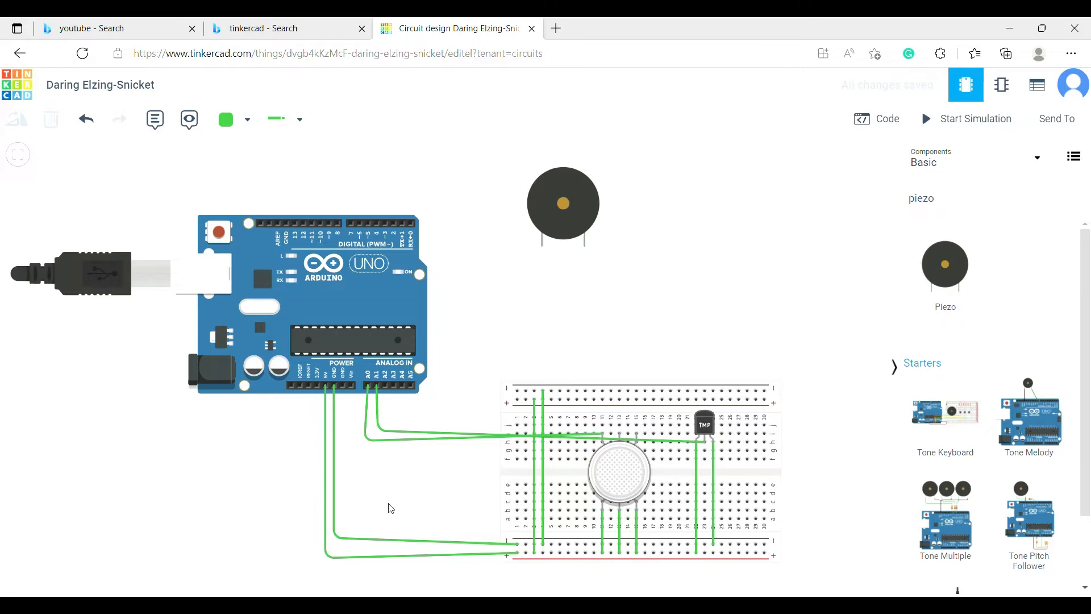
Wire the gas sensor's upper-middle pin straight up to the breadboard's upper negative rail.
{"action": "left_click", "coordinate": [620, 435]}
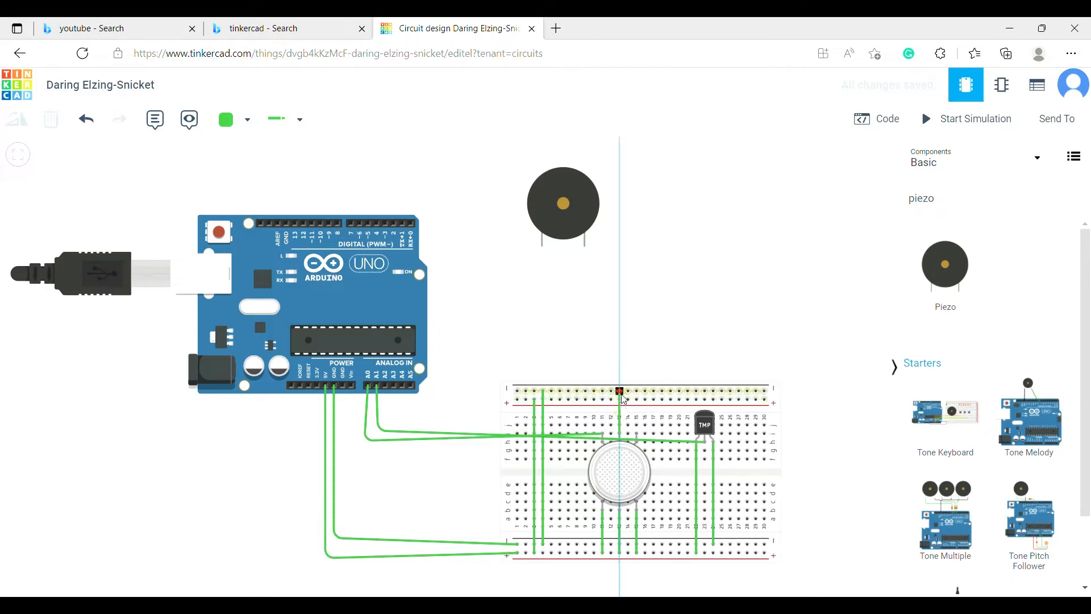
{"action": "left_click", "coordinate": [620, 391]}
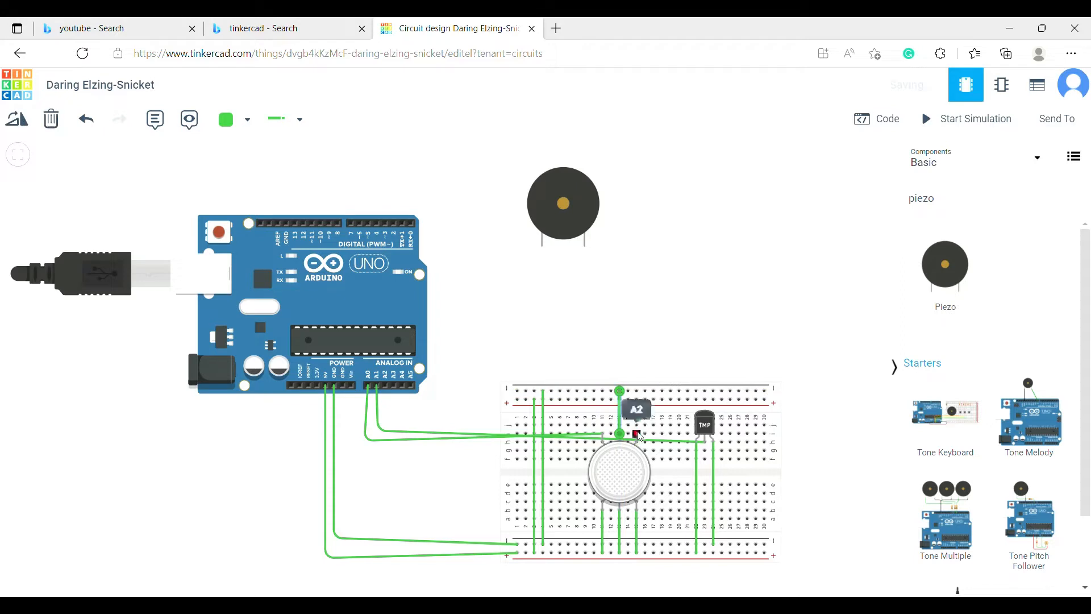
{"action": "left_click", "coordinate": [735, 312]}
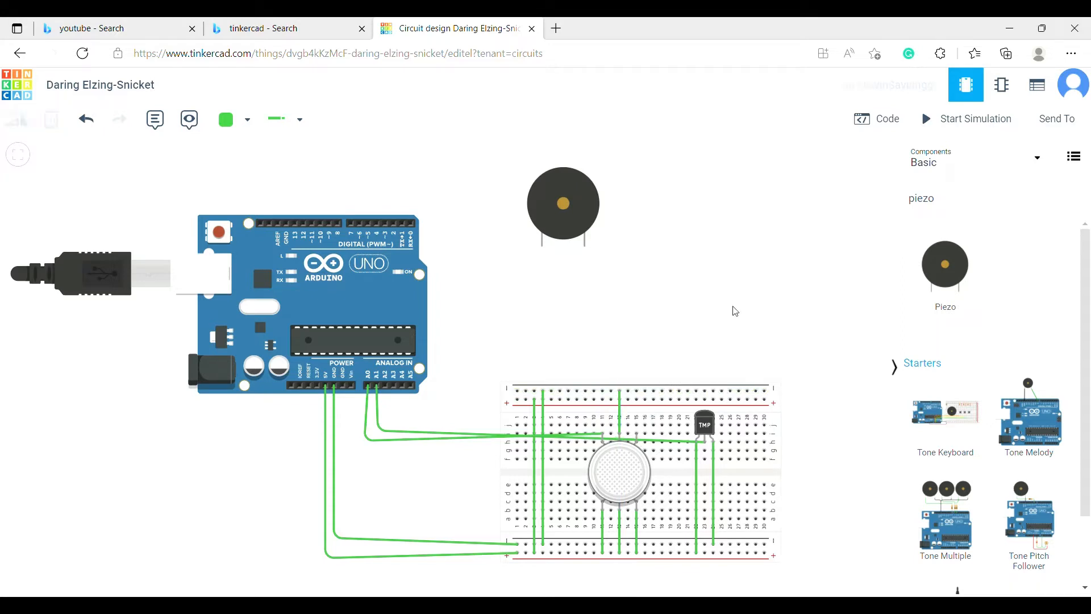
Search the components for "resis" and place a resistor just above the breadboard, between the gas sensor and the TMP36.
{"action": "left_click", "coordinate": [947, 206]}
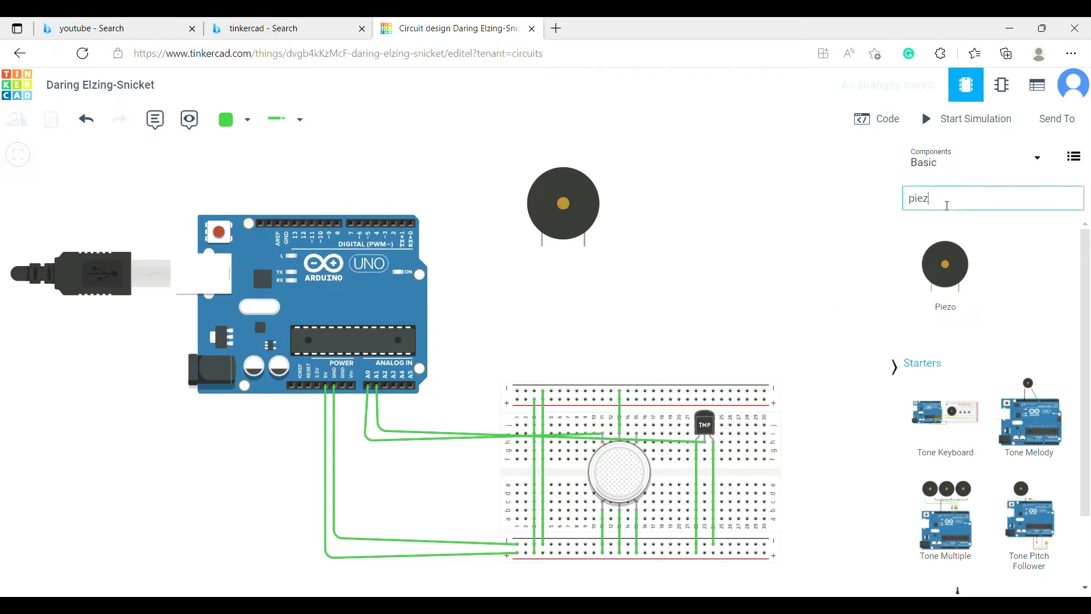
{"action": "key", "text": "BackSpace"}
{"action": "key", "text": "BackSpace"}
{"action": "key", "text": "BackSpace"}
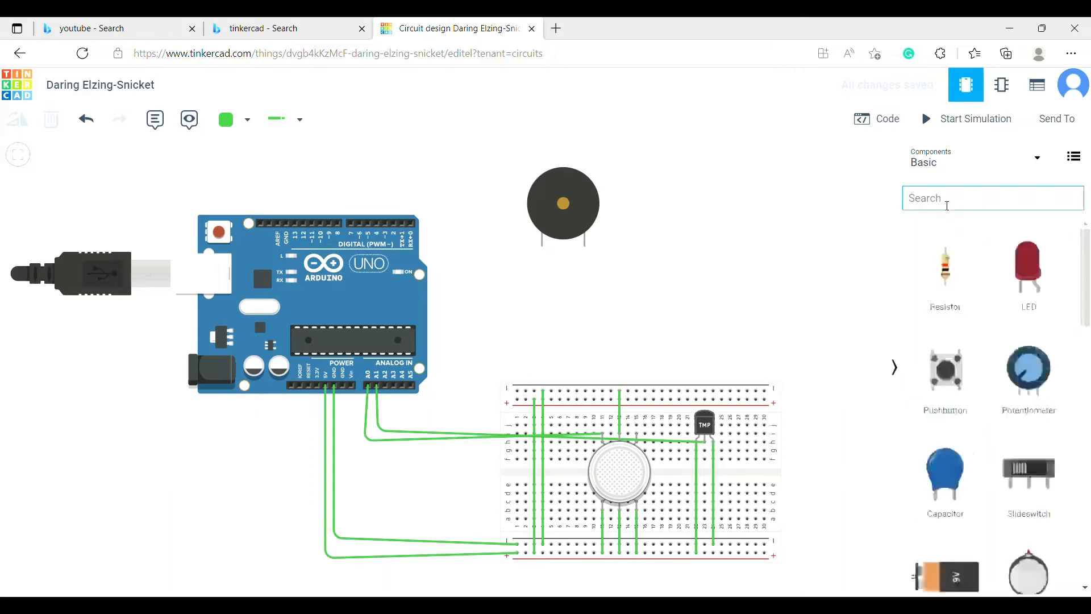
{"action": "type", "text": "resis"}
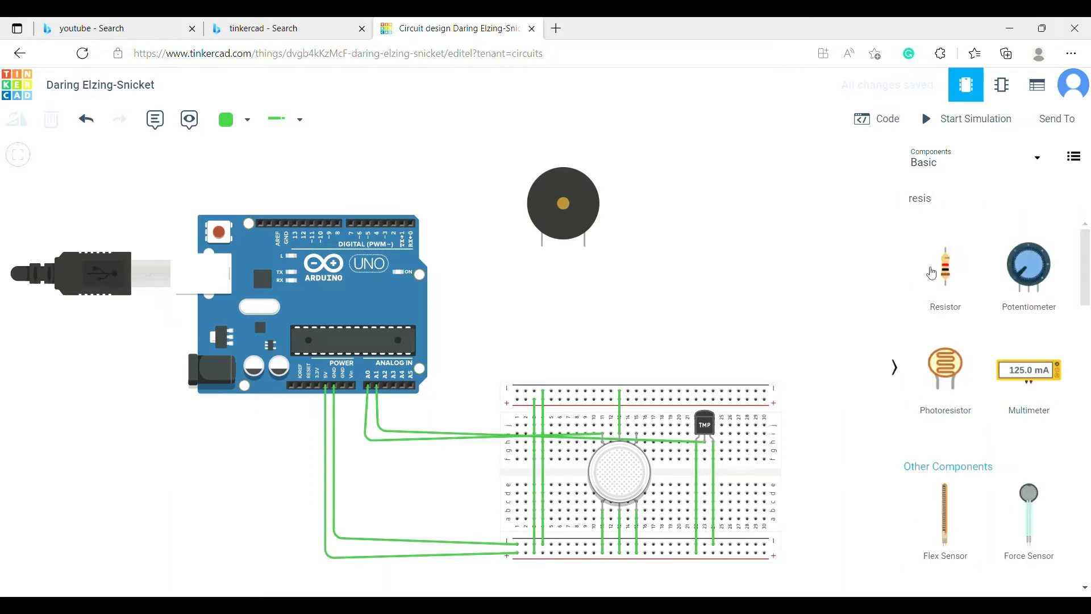
{"action": "left_click_drag", "start_coordinate": [947, 278], "coordinate": [674, 356]}
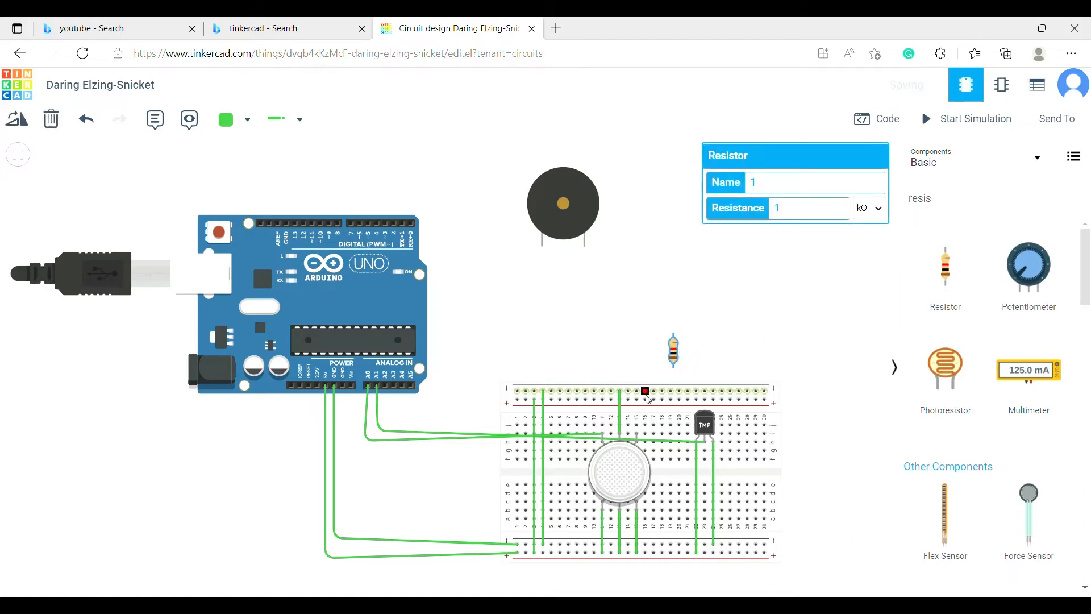
Wire the gas sensor's A2 pin to the resistor's lower terminal and the resistor's Terminal 2 to the upper negative rail.
{"action": "left_click", "coordinate": [637, 432]}
{"action": "left_click", "coordinate": [673, 376]}
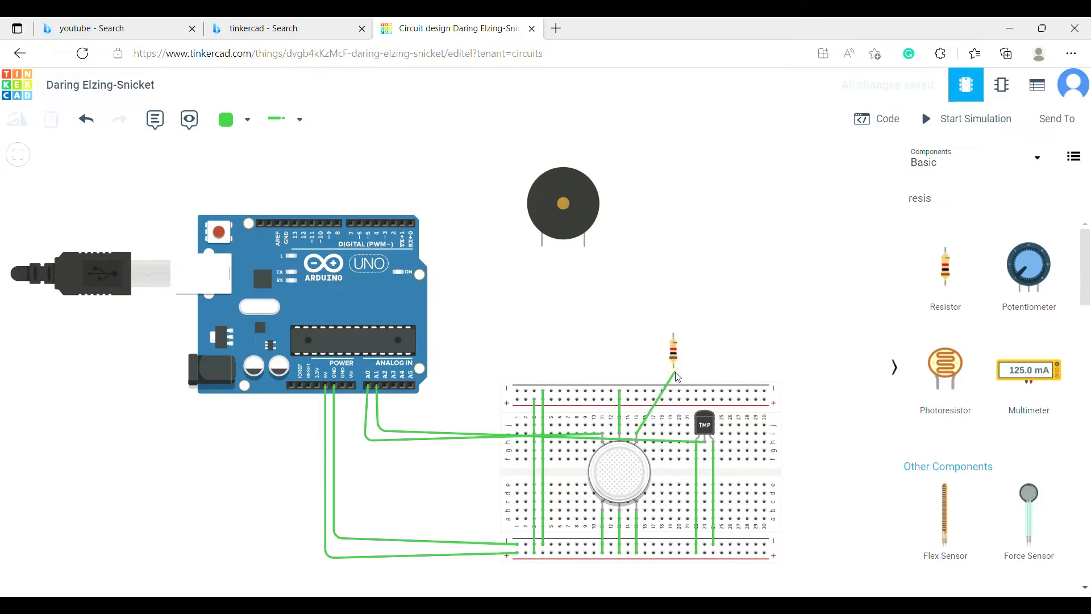
{"action": "left_click", "coordinate": [674, 368]}
{"action": "left_click", "coordinate": [674, 371]}
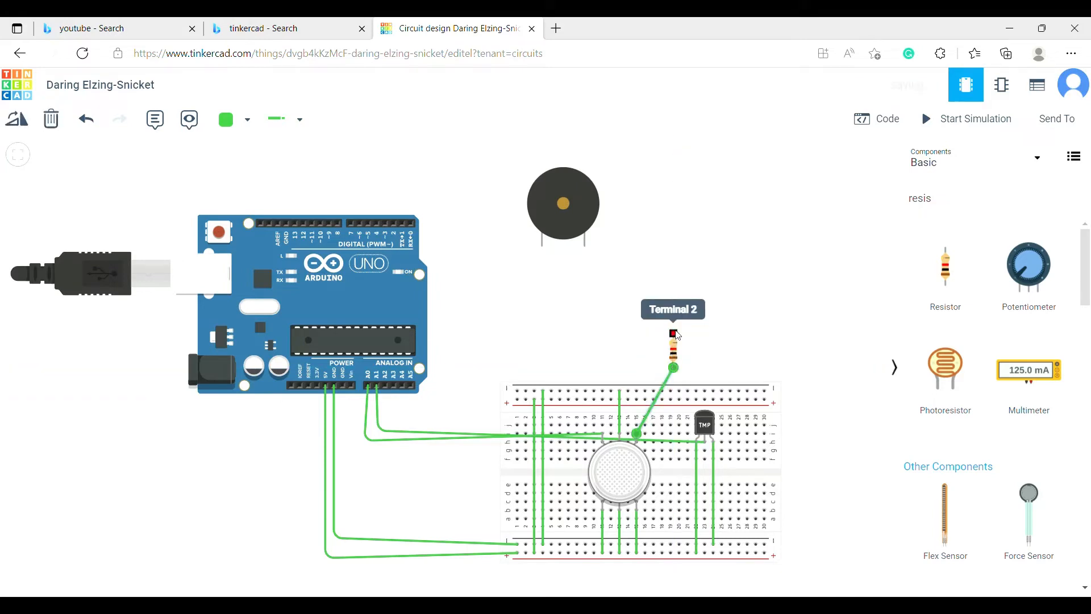
{"action": "left_click", "coordinate": [675, 334]}
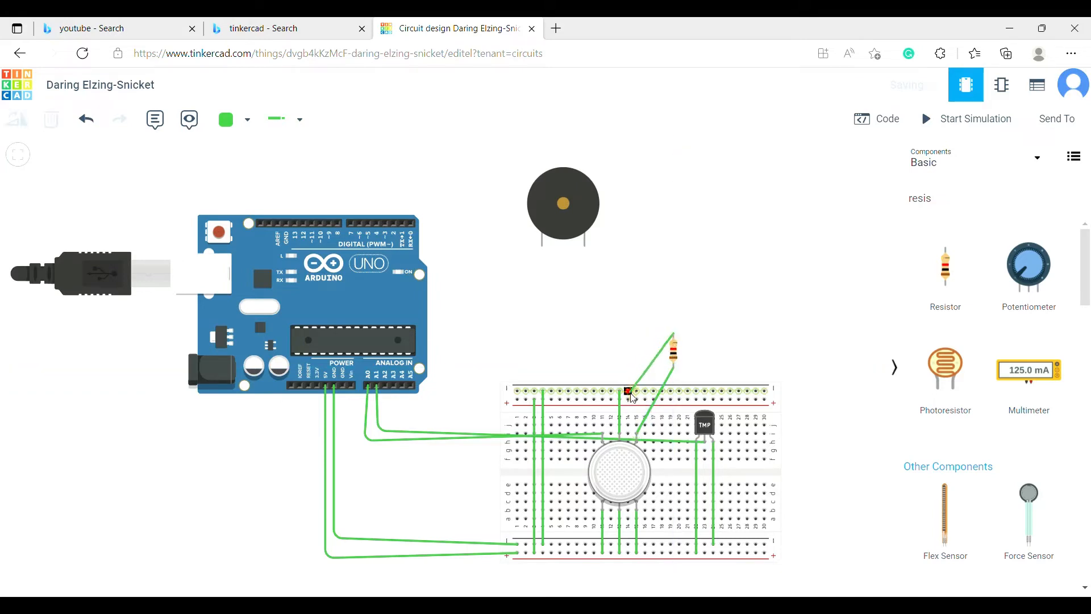
{"action": "left_click", "coordinate": [629, 391]}
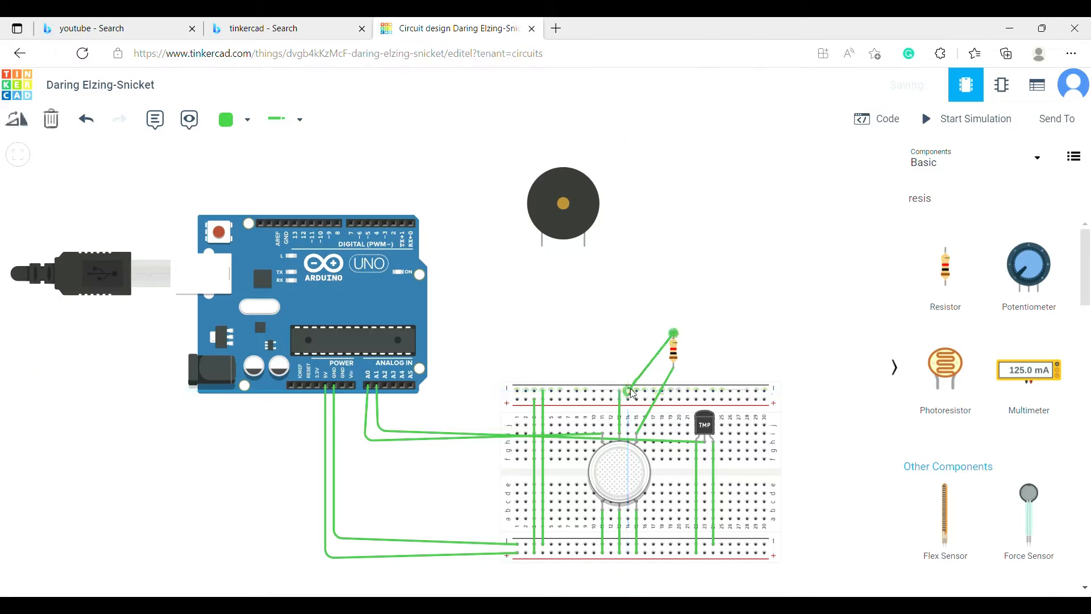
{"action": "left_click", "coordinate": [710, 339]}
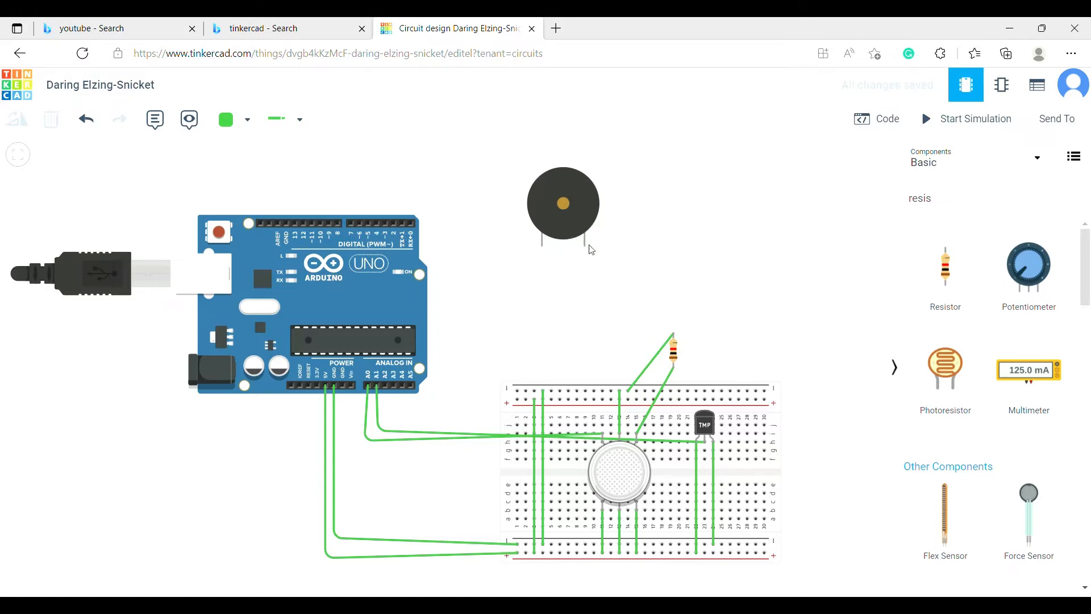
Wire the piezo's negative leg to the upper negative rail and its positive leg around to the Arduino's digital pin 7.
{"action": "left_click_drag", "start_coordinate": [585, 249], "coordinate": [586, 391]}
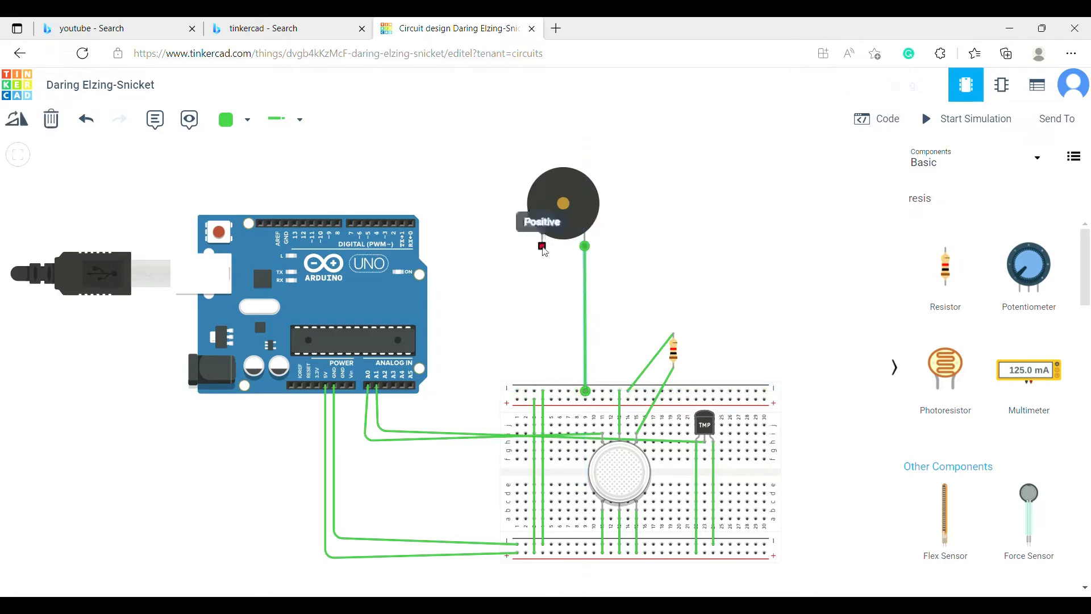
{"action": "left_click_drag", "start_coordinate": [542, 248], "coordinate": [481, 251]}
{"action": "left_click", "coordinate": [480, 246]}
{"action": "left_click", "coordinate": [462, 171]}
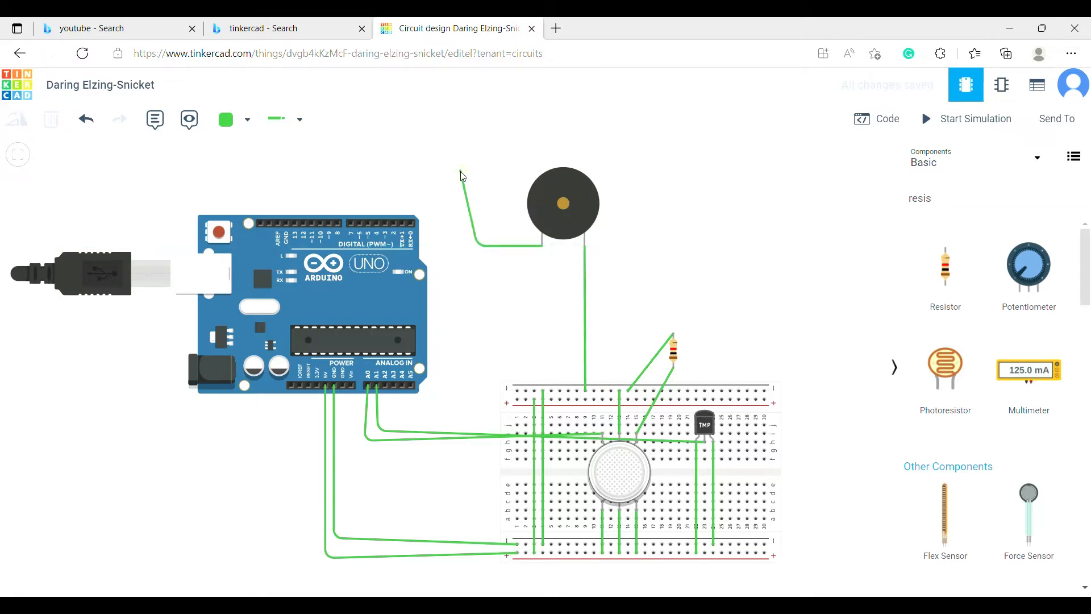
{"action": "left_click", "coordinate": [352, 180]}
{"action": "left_click", "coordinate": [352, 224]}
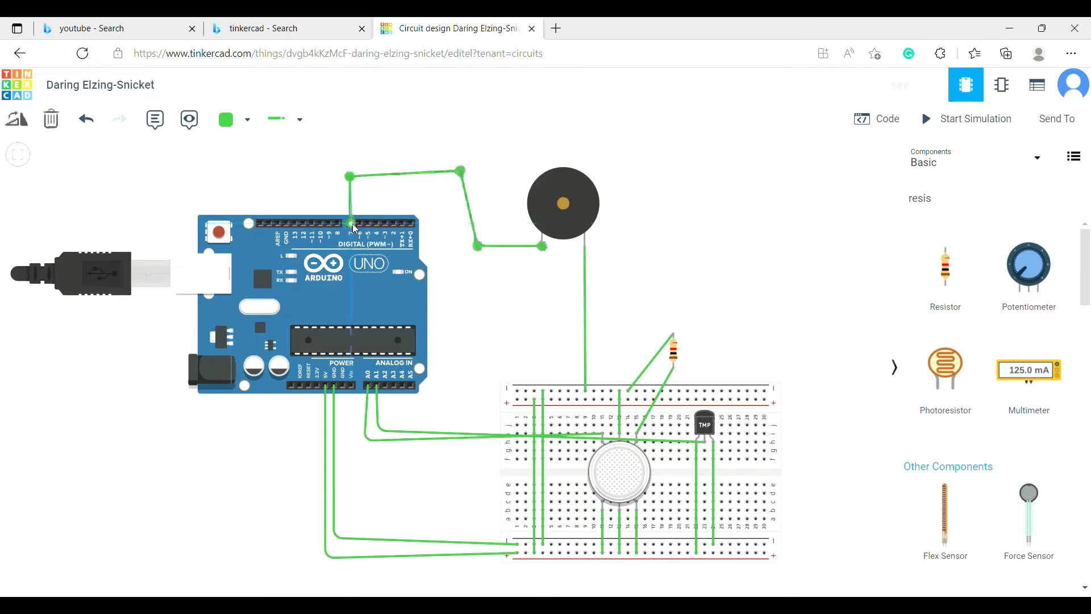
{"action": "left_click", "coordinate": [503, 306]}
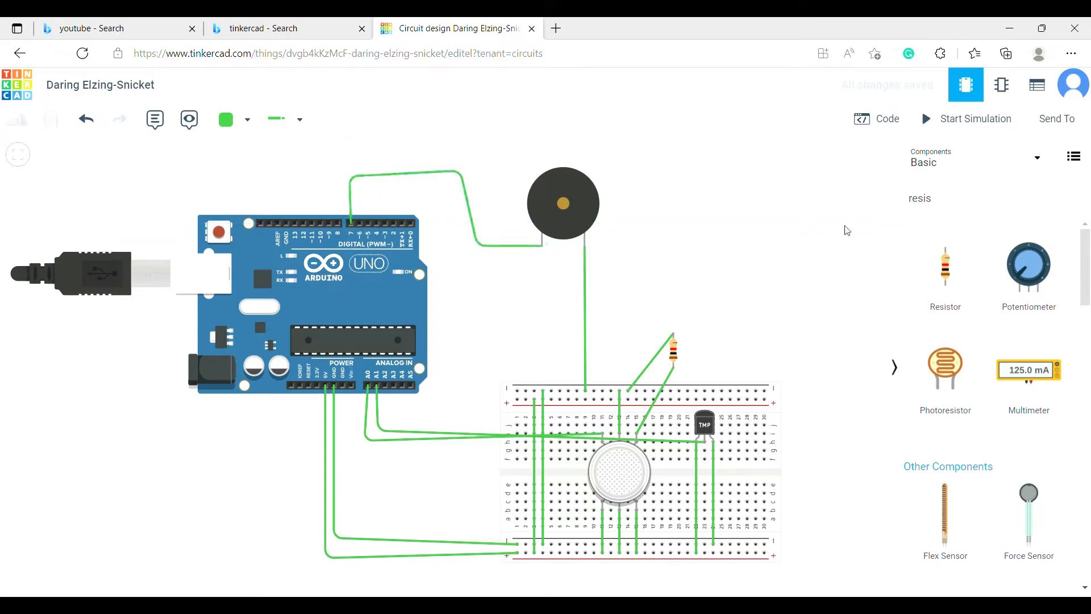
Search the components for "led", place a red LED above the Arduino and wire its cathode to the GND pin beside AREF.
{"action": "left_click", "coordinate": [1009, 202]}
{"action": "key", "text": "BackSpace"}
{"action": "key", "text": "BackSpace"}
{"action": "key", "text": "BackSpace"}
{"action": "key", "text": "BackSpace"}
{"action": "key", "text": "BackSpace"}
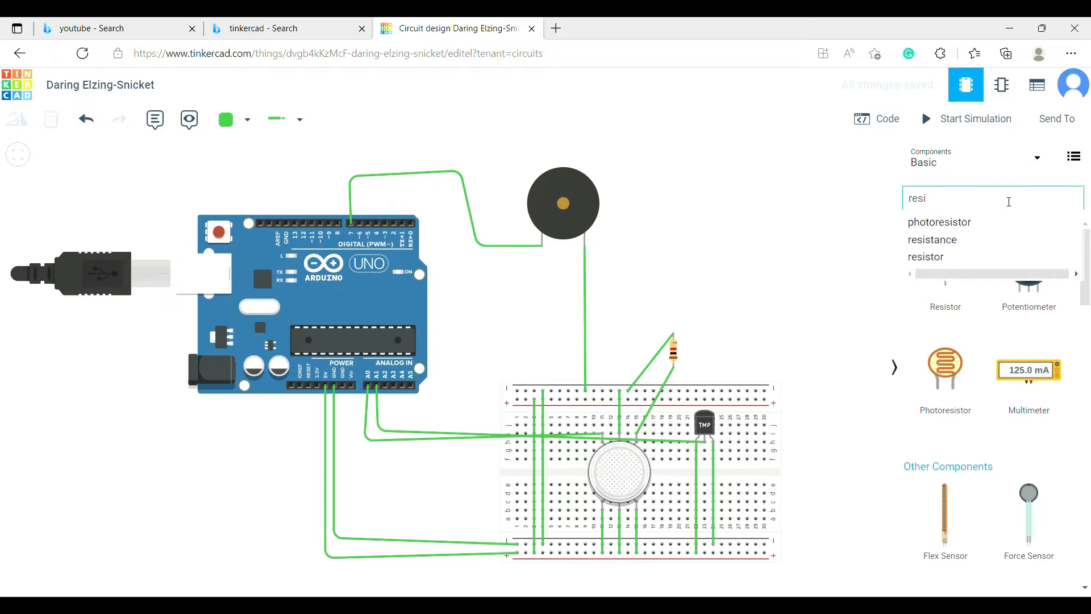
{"action": "type", "text": "led"}
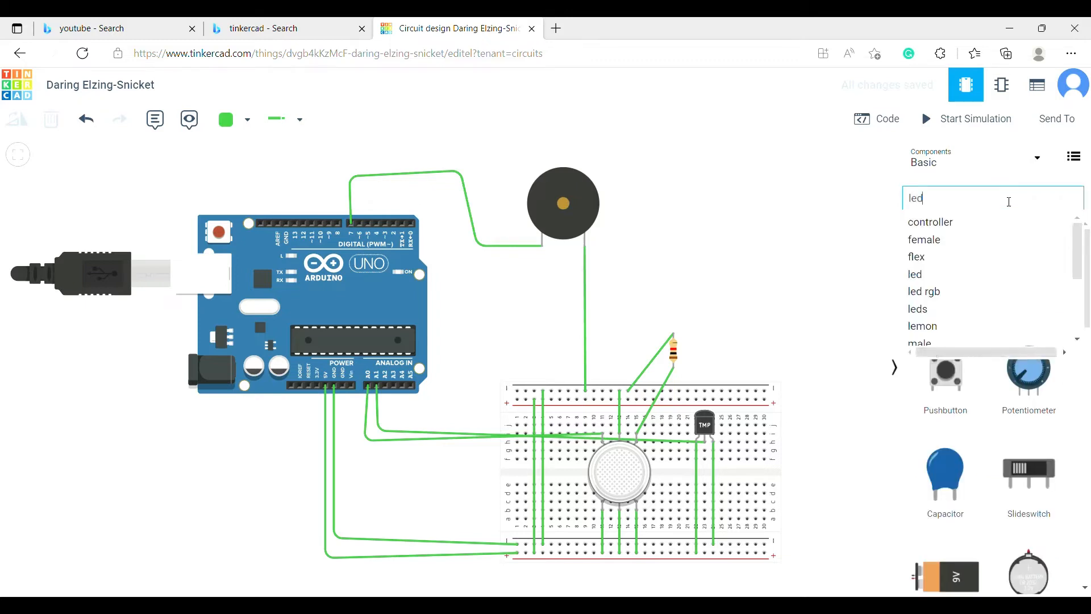
{"action": "left_click", "coordinate": [823, 308]}
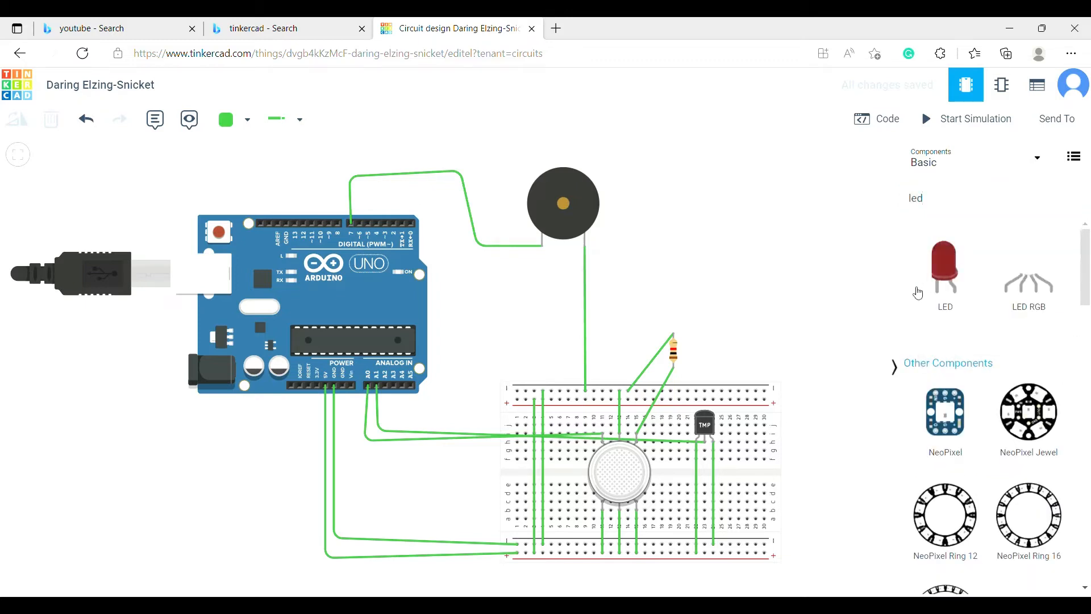
{"action": "left_click_drag", "start_coordinate": [944, 267], "coordinate": [291, 169]}
{"action": "left_click", "coordinate": [291, 169]}
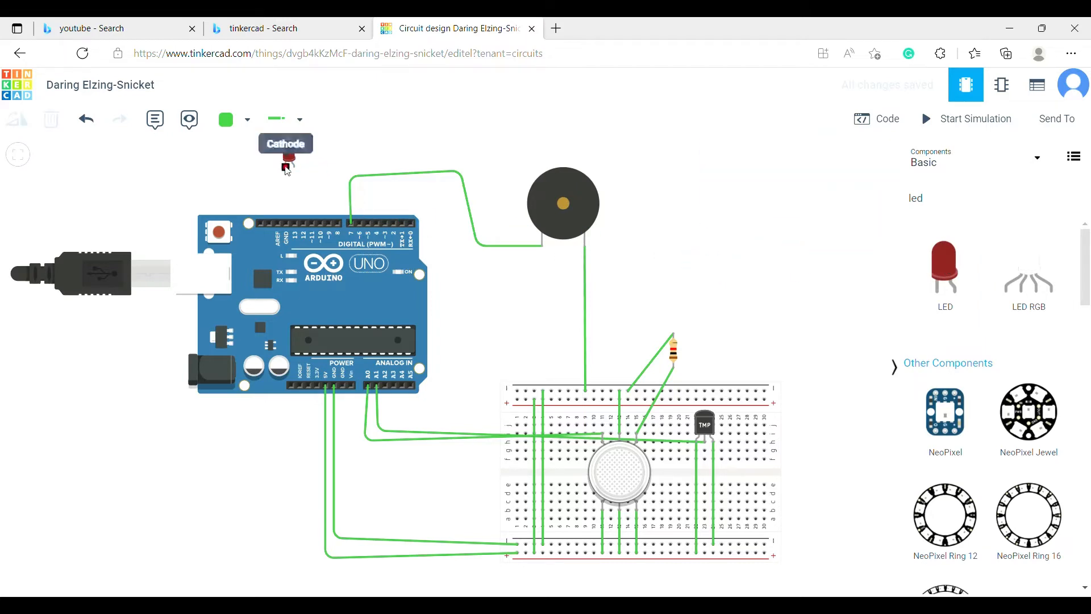
{"action": "left_click", "coordinate": [287, 169]}
{"action": "left_click", "coordinate": [286, 222]}
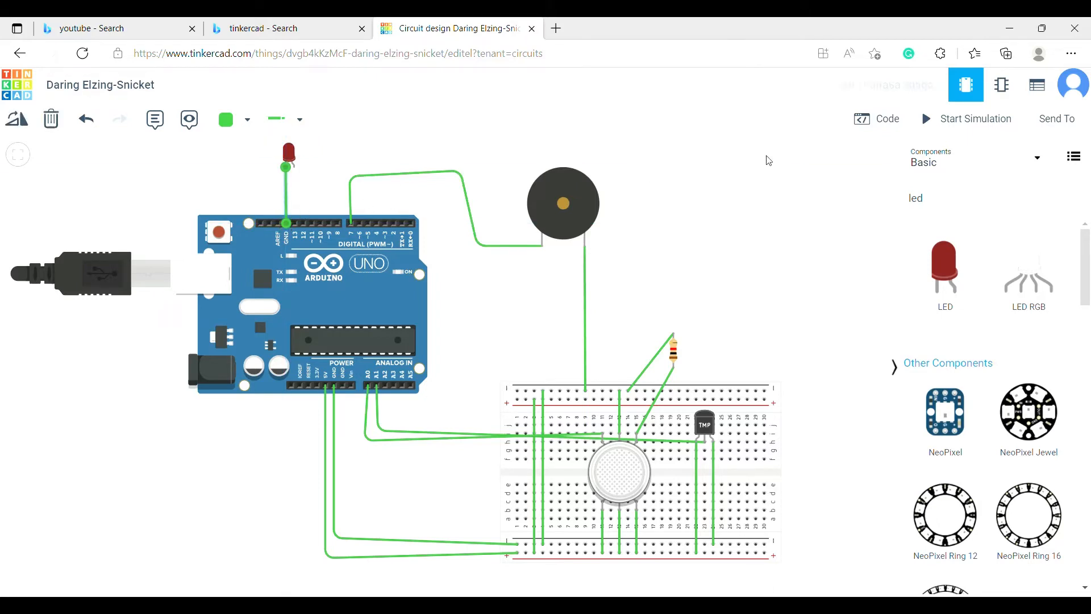
Search the components for "resistor" and place a resistor between the LED's anode and the Arduino's digital header.
{"action": "left_click", "coordinate": [989, 203]}
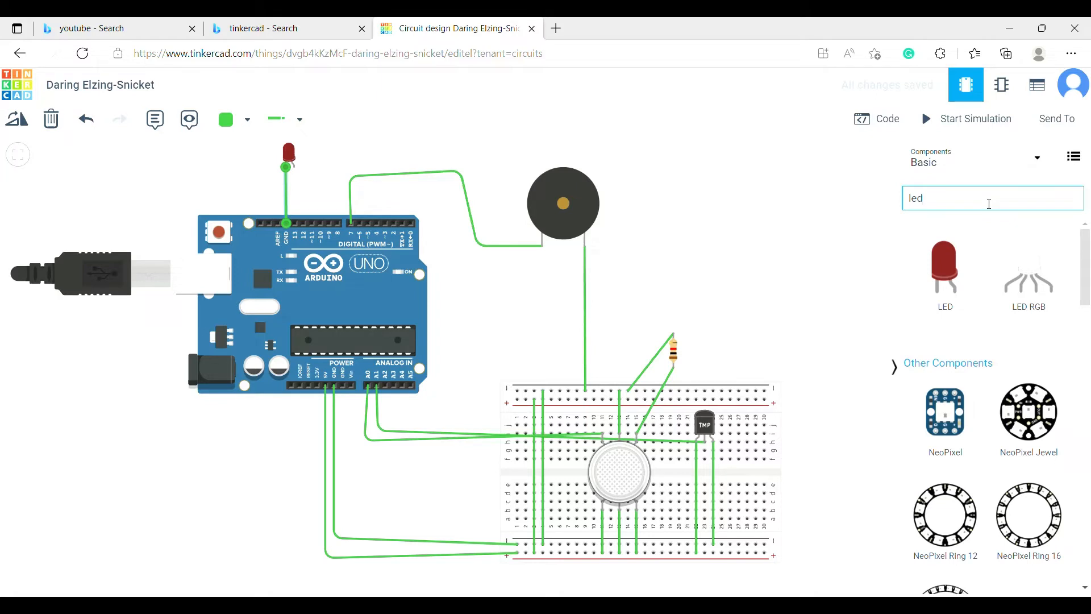
{"action": "key", "text": "BackSpace"}
{"action": "key", "text": "BackSpace"}
{"action": "key", "text": "BackSpace"}
{"action": "type", "text": "resi"}
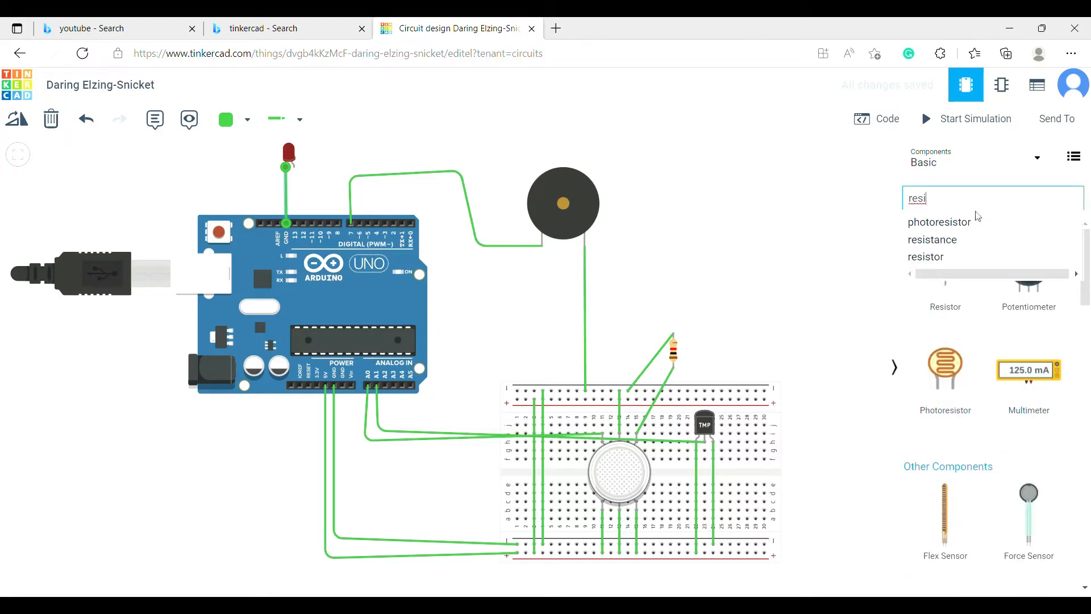
{"action": "left_click", "coordinate": [977, 257]}
{"action": "left_click_drag", "start_coordinate": [969, 268], "coordinate": [297, 192]}
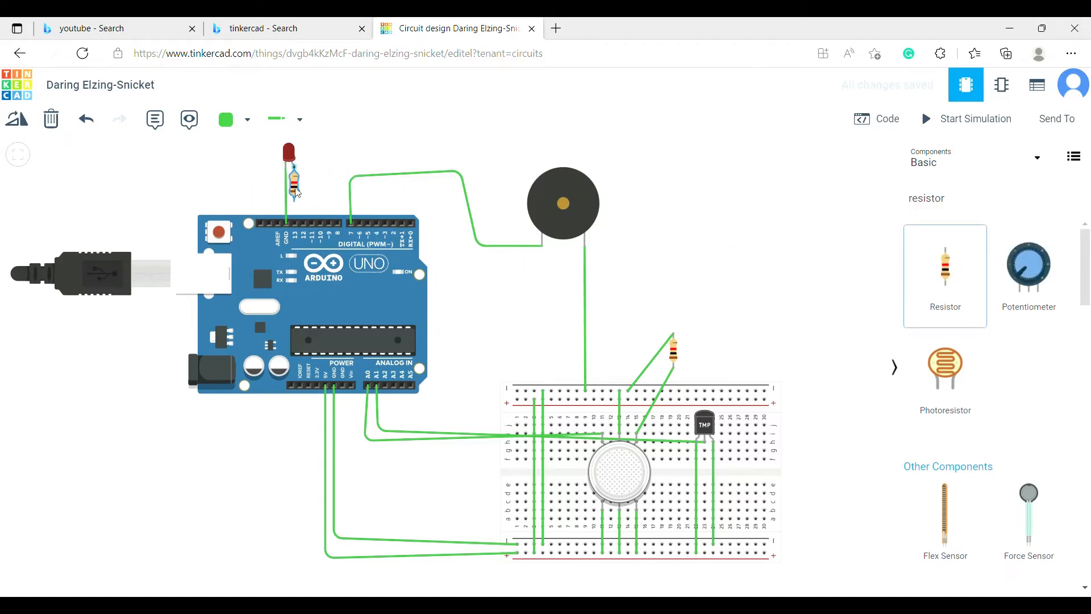
Wire the lower terminal of the LED's resistor to the Arduino's digital pin 13.
{"action": "left_click", "coordinate": [297, 193]}
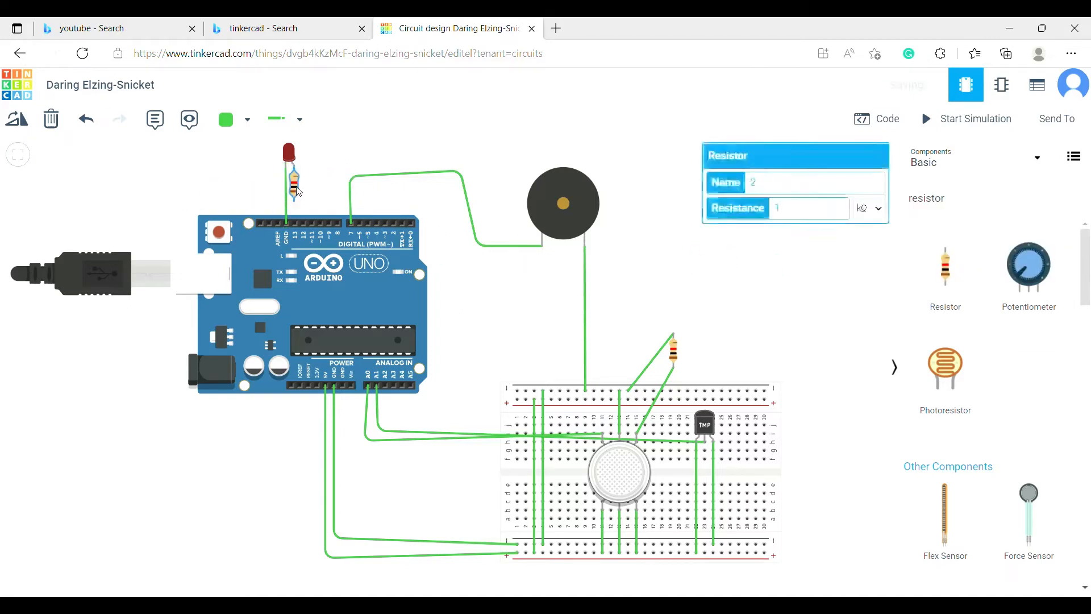
{"action": "left_click", "coordinate": [295, 201]}
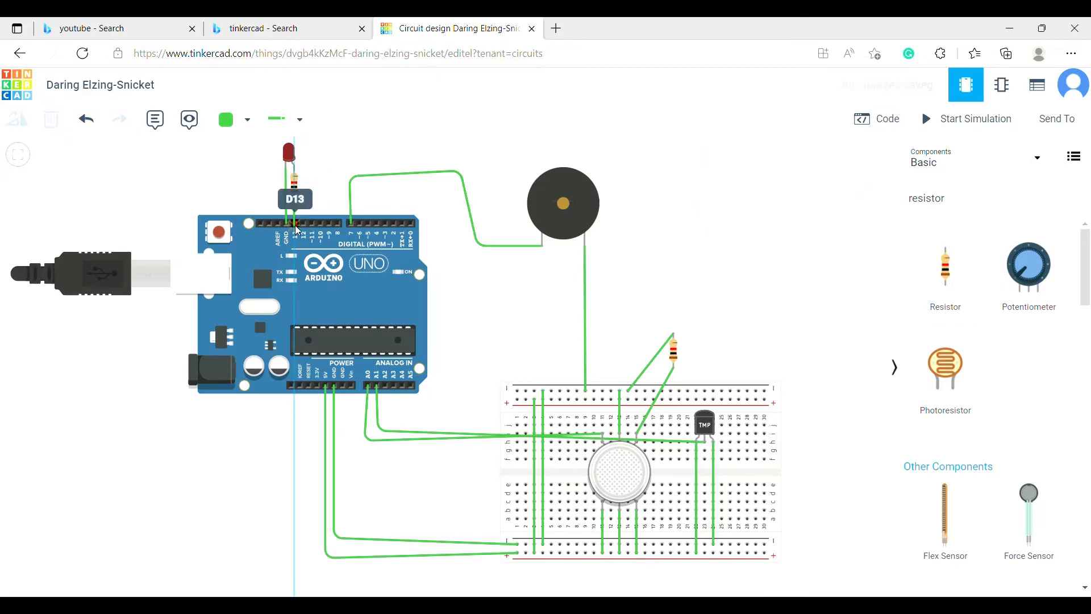
{"action": "left_click", "coordinate": [295, 224]}
{"action": "left_click", "coordinate": [754, 203]}
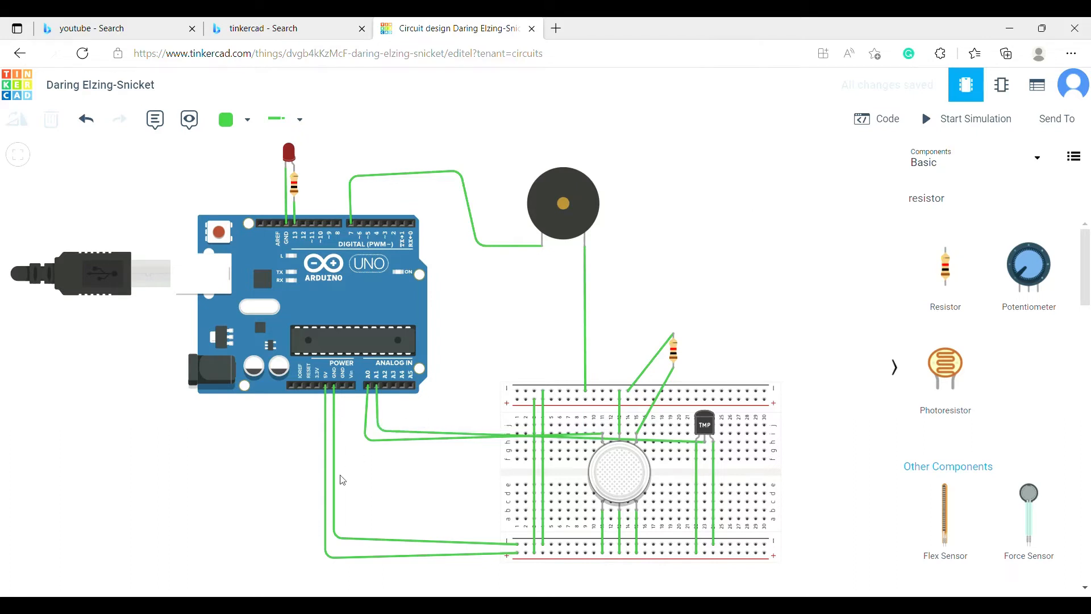
Colour the Arduino's 5V wire and the jumper joining the breadboard's two negative rails red.
{"action": "left_click", "coordinate": [401, 560]}
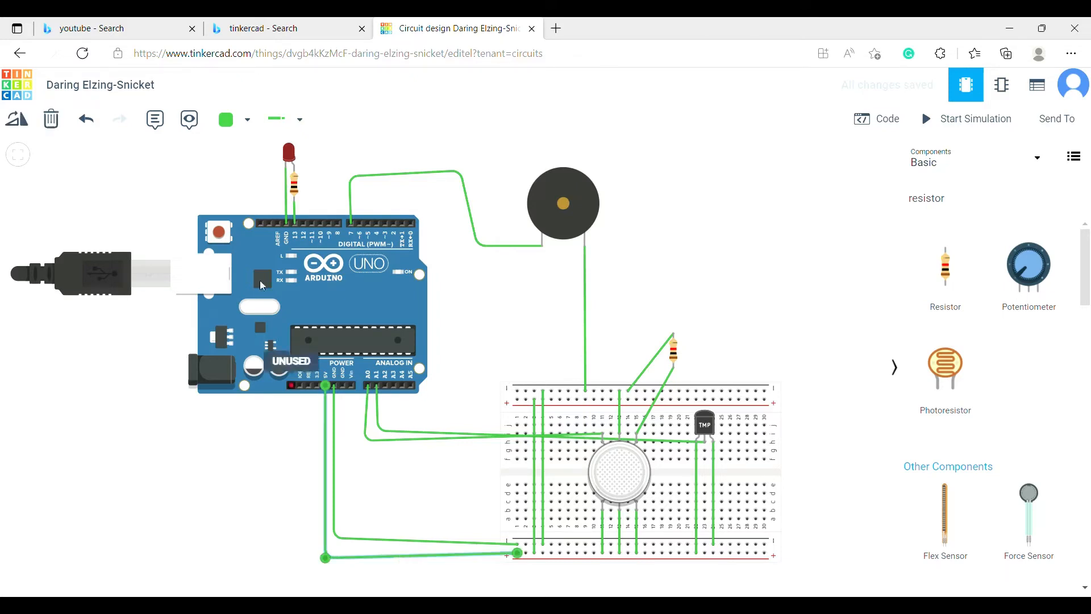
{"action": "left_click", "coordinate": [249, 121]}
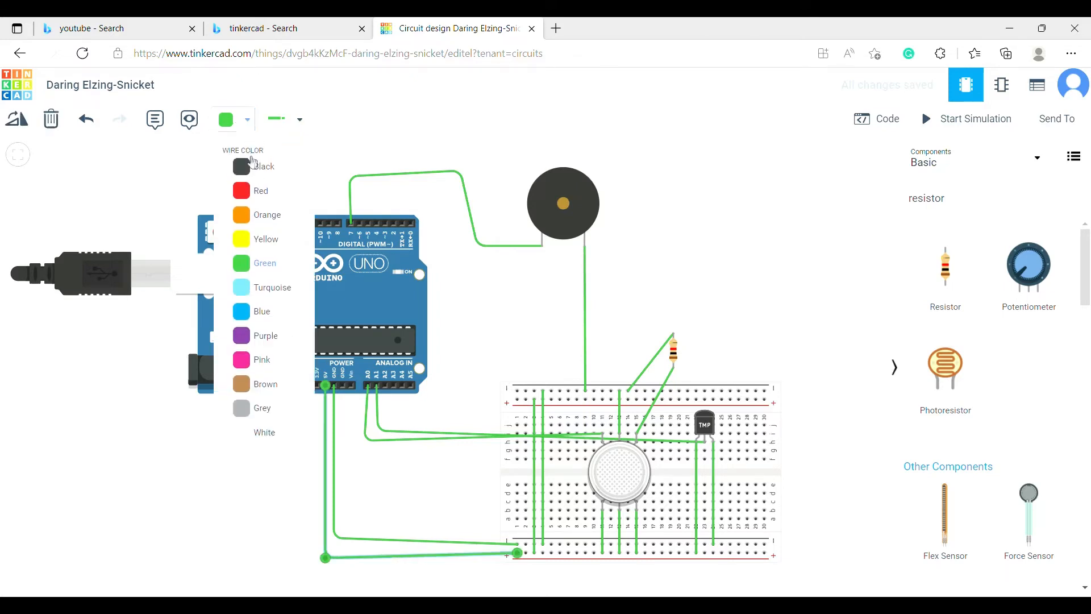
{"action": "left_click", "coordinate": [259, 187]}
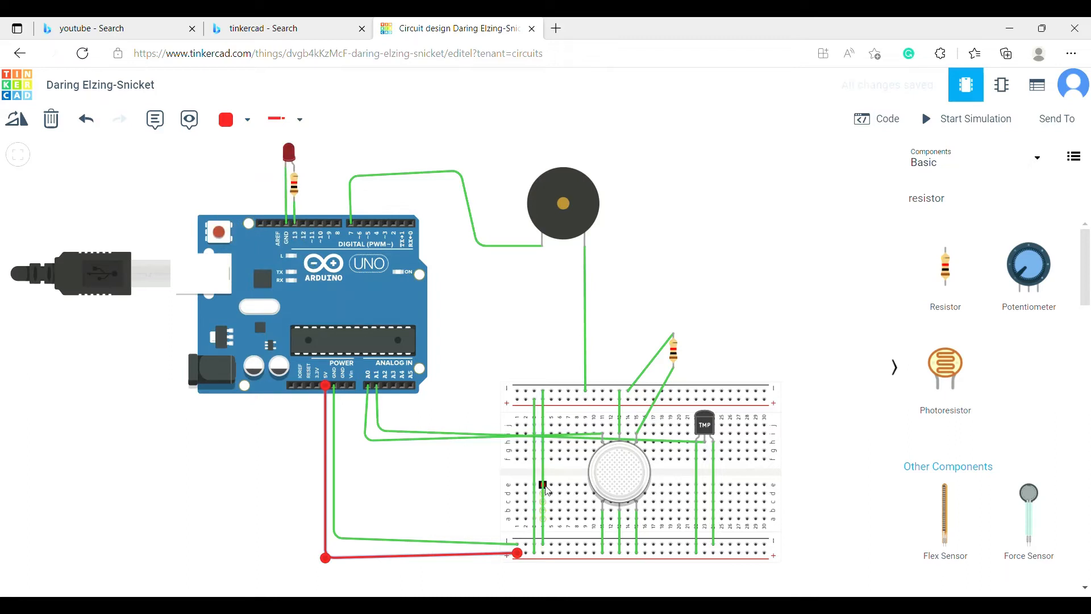
{"action": "left_click", "coordinate": [544, 492]}
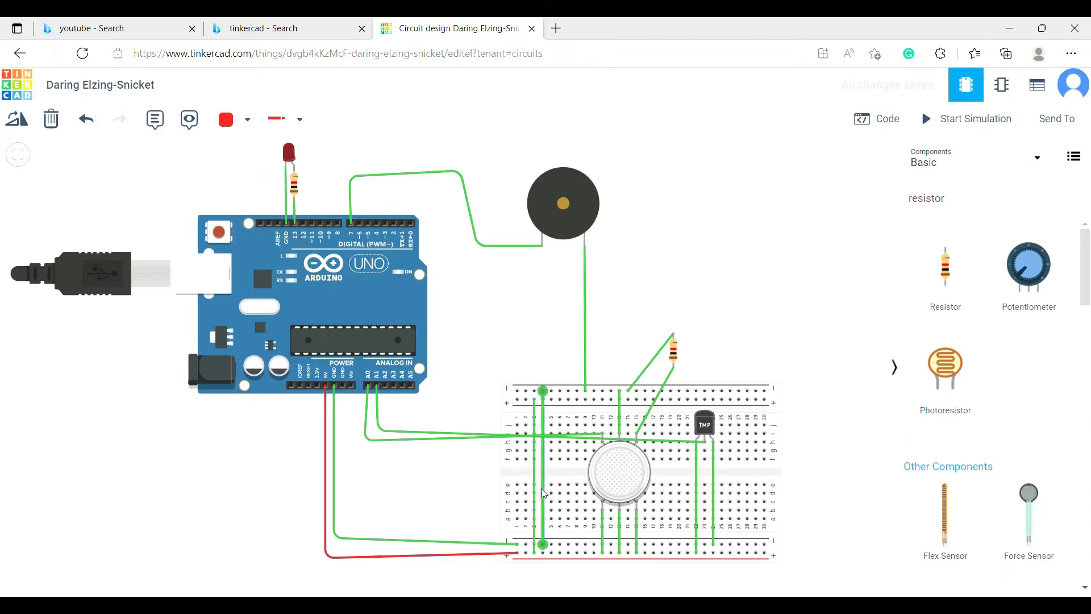
{"action": "left_click", "coordinate": [258, 126]}
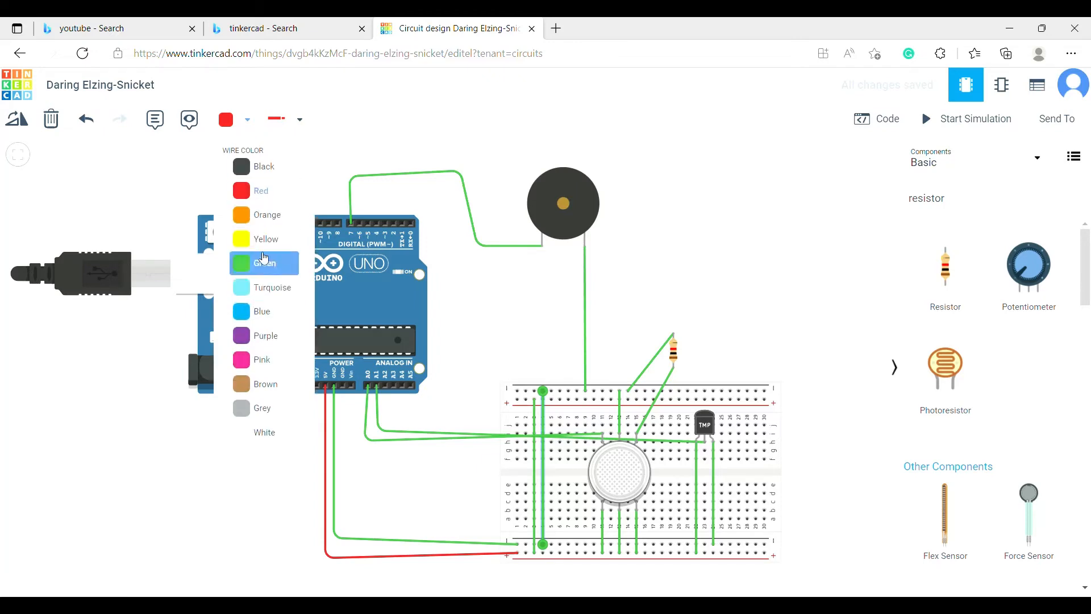
{"action": "left_click", "coordinate": [274, 186]}
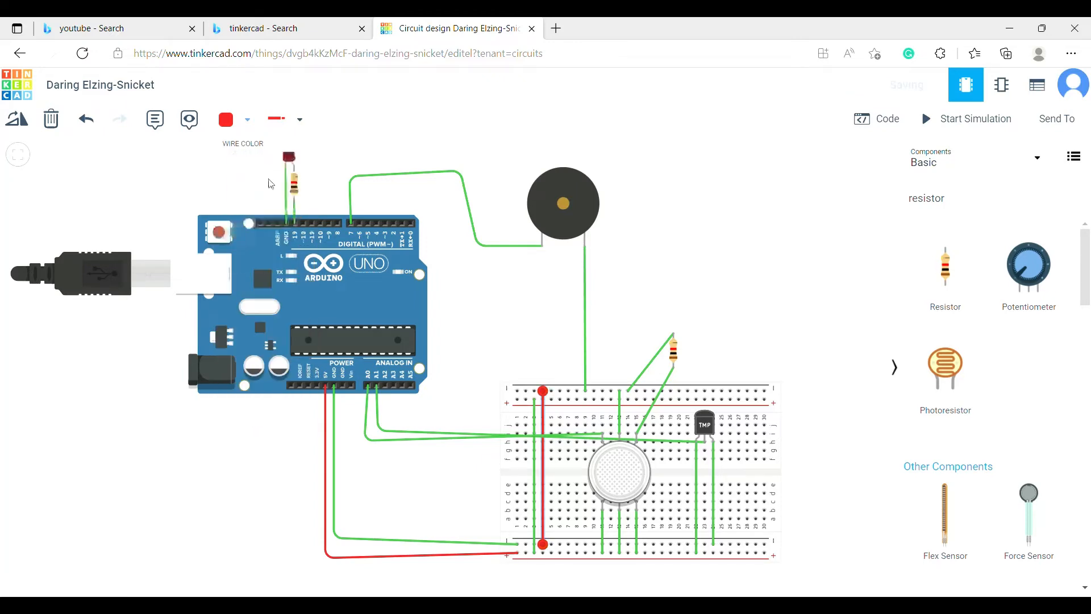
Colour the three wires between the gas sensor's lower pins and the lower positive rail red.
{"action": "left_click", "coordinate": [603, 536]}
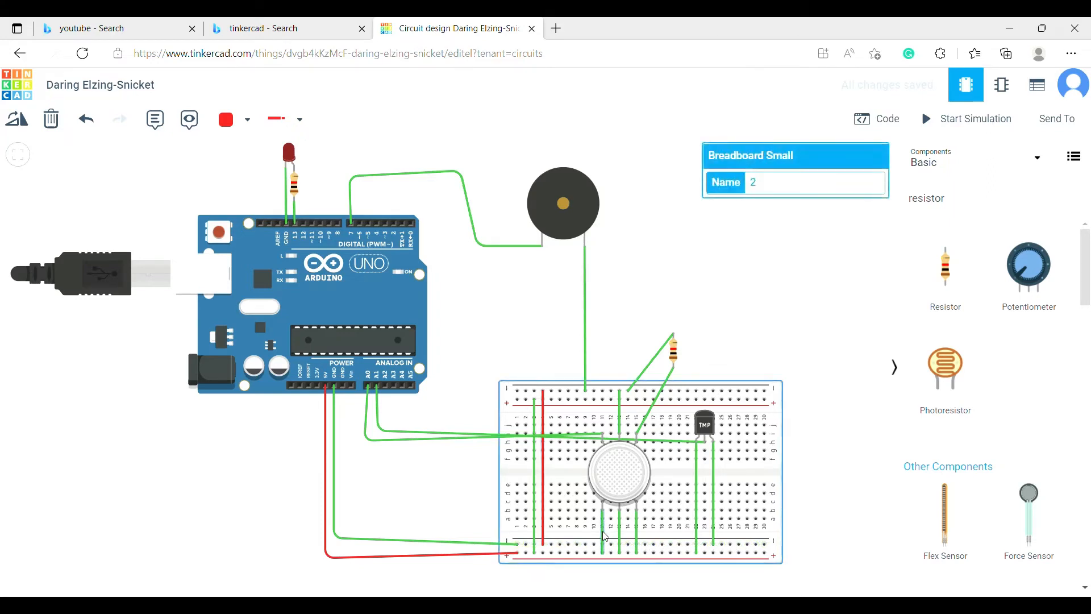
{"action": "left_click", "coordinate": [604, 536]}
{"action": "left_click", "coordinate": [241, 117]}
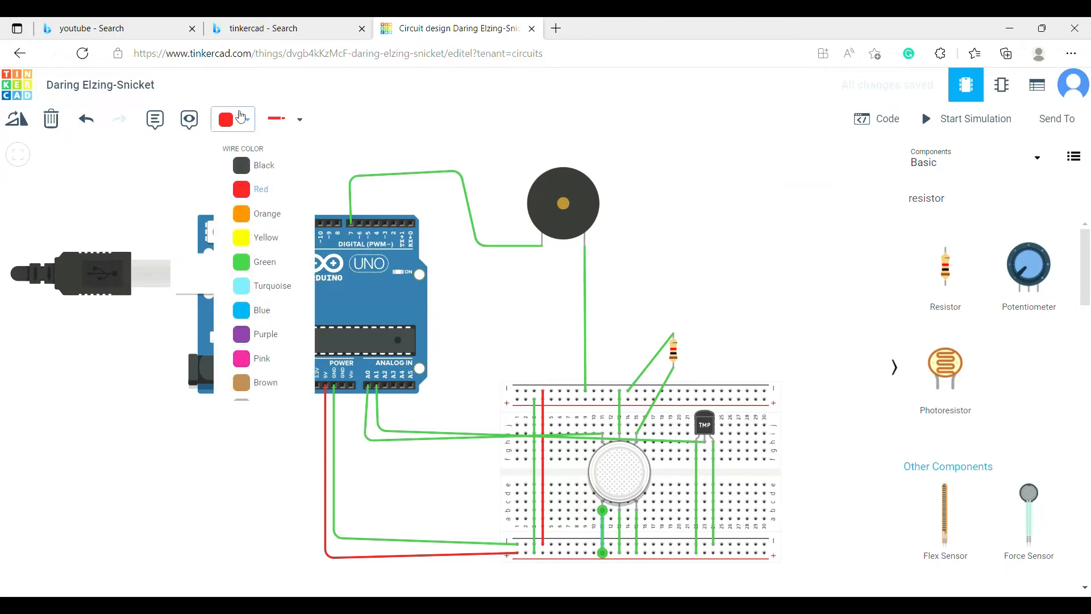
{"action": "left_click", "coordinate": [263, 198]}
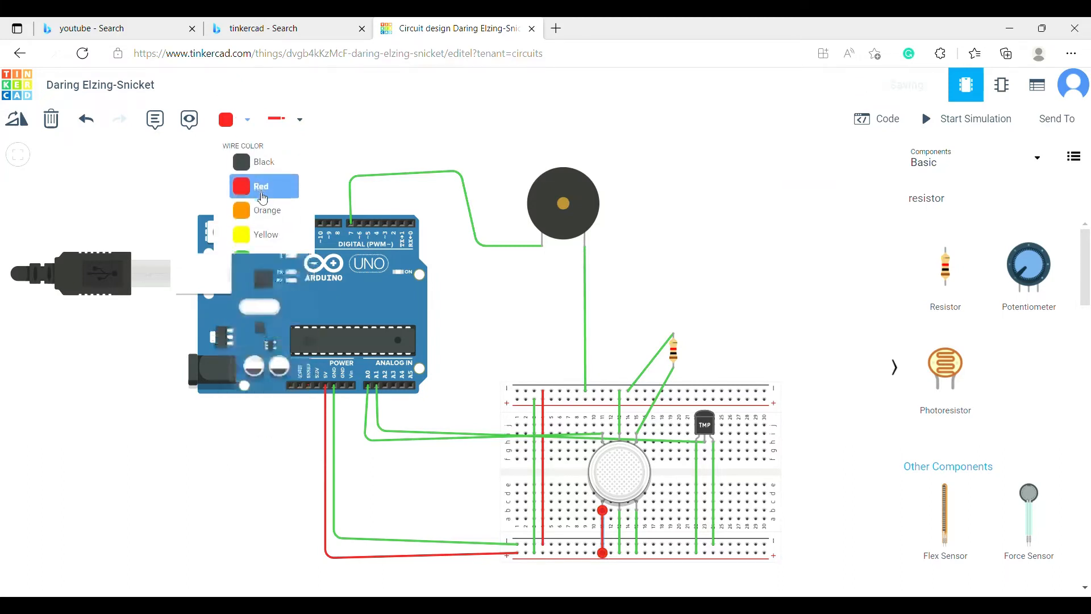
{"action": "left_click", "coordinate": [620, 534]}
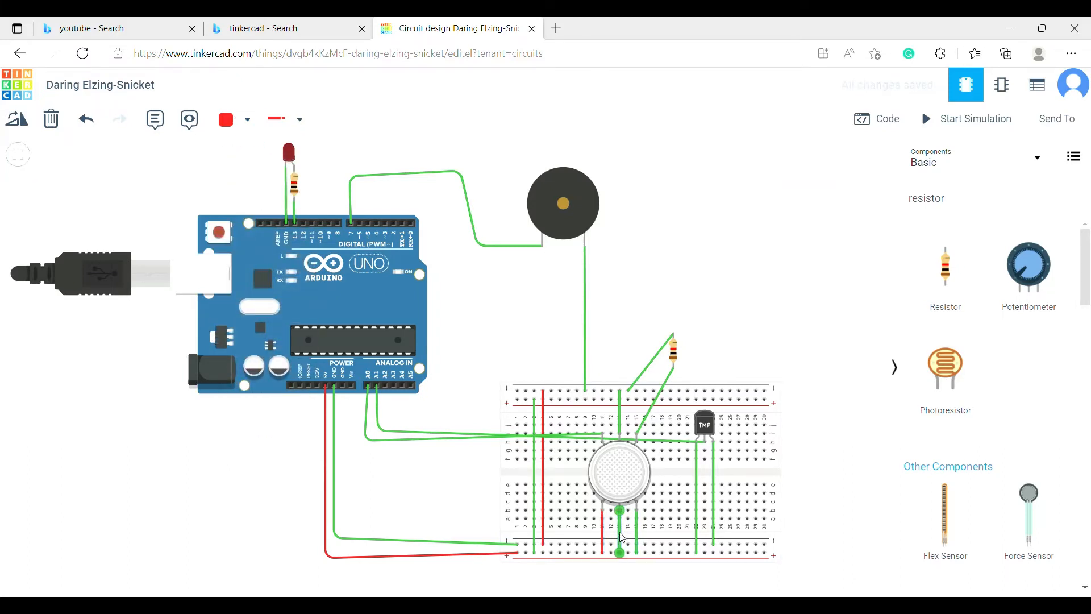
{"action": "left_click", "coordinate": [254, 130]}
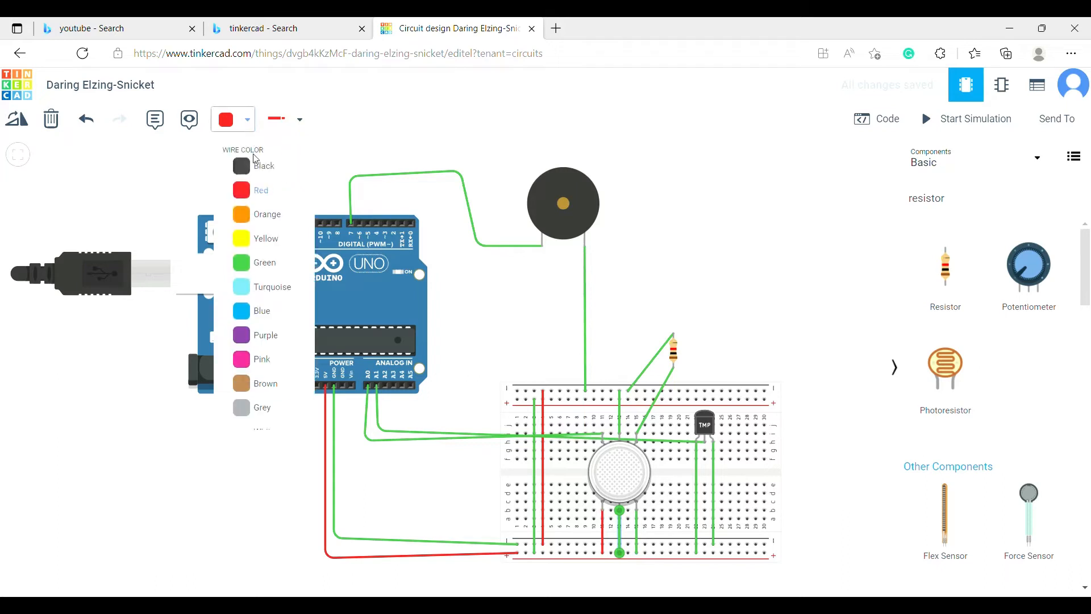
{"action": "left_click", "coordinate": [261, 188]}
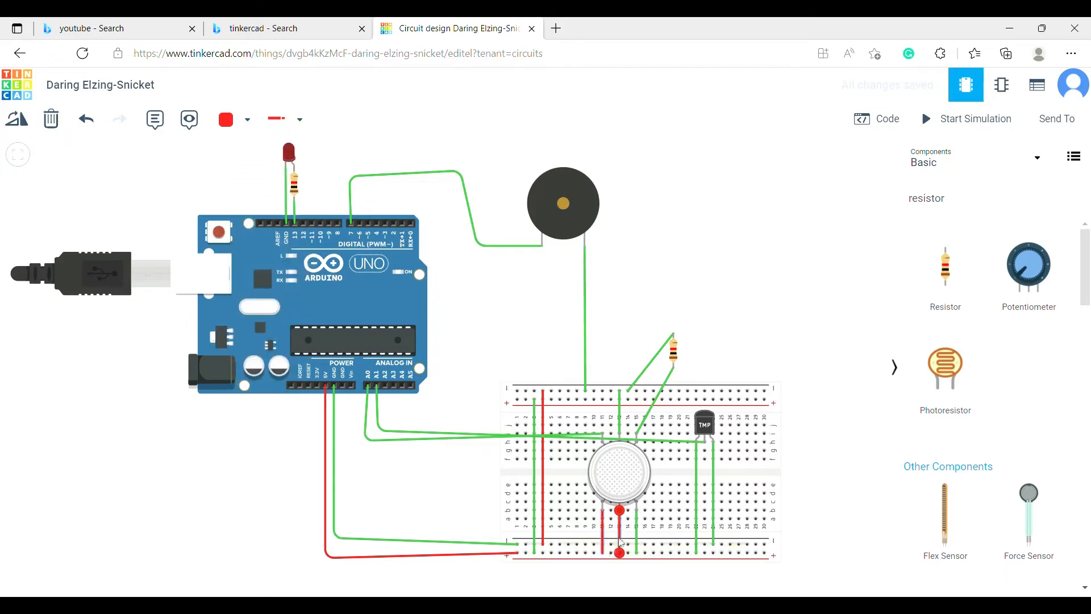
{"action": "left_click", "coordinate": [638, 536]}
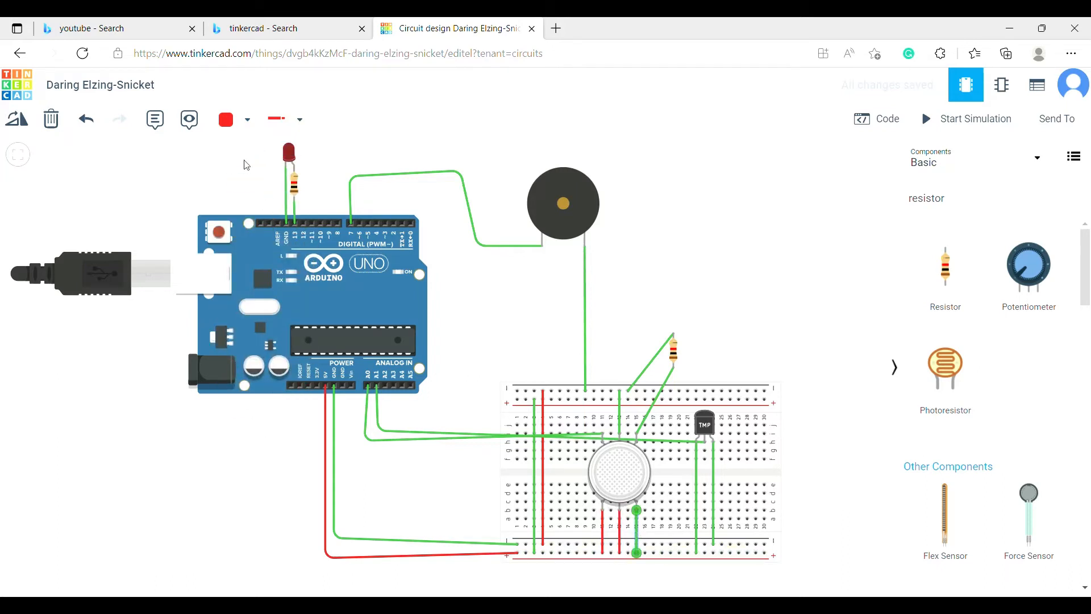
{"action": "left_click", "coordinate": [248, 126]}
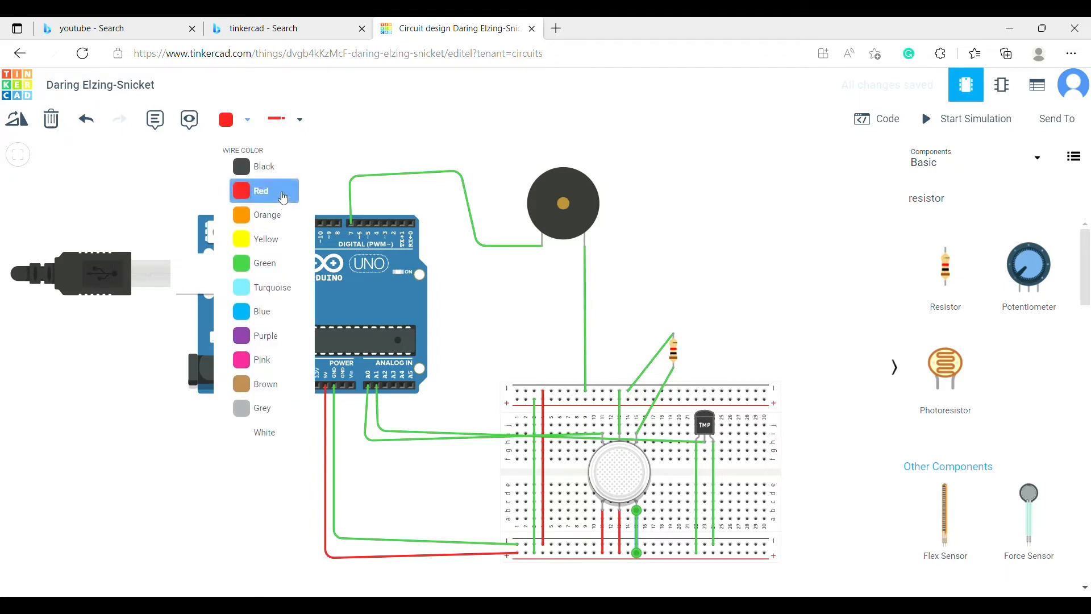
{"action": "left_click", "coordinate": [259, 188]}
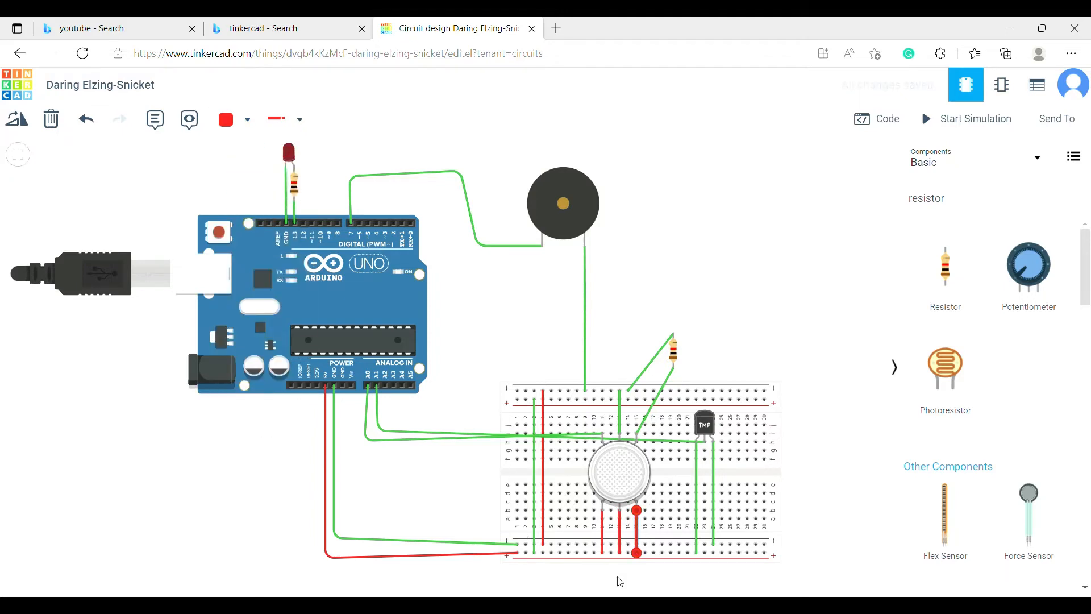
{"action": "left_click", "coordinate": [696, 510]}
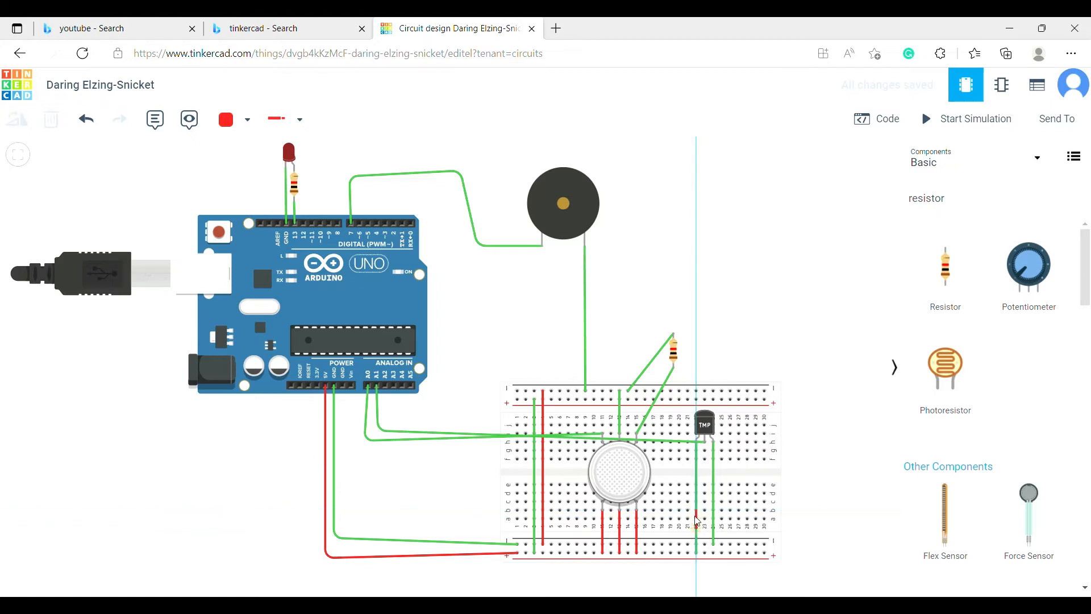
{"action": "left_click", "coordinate": [705, 510]}
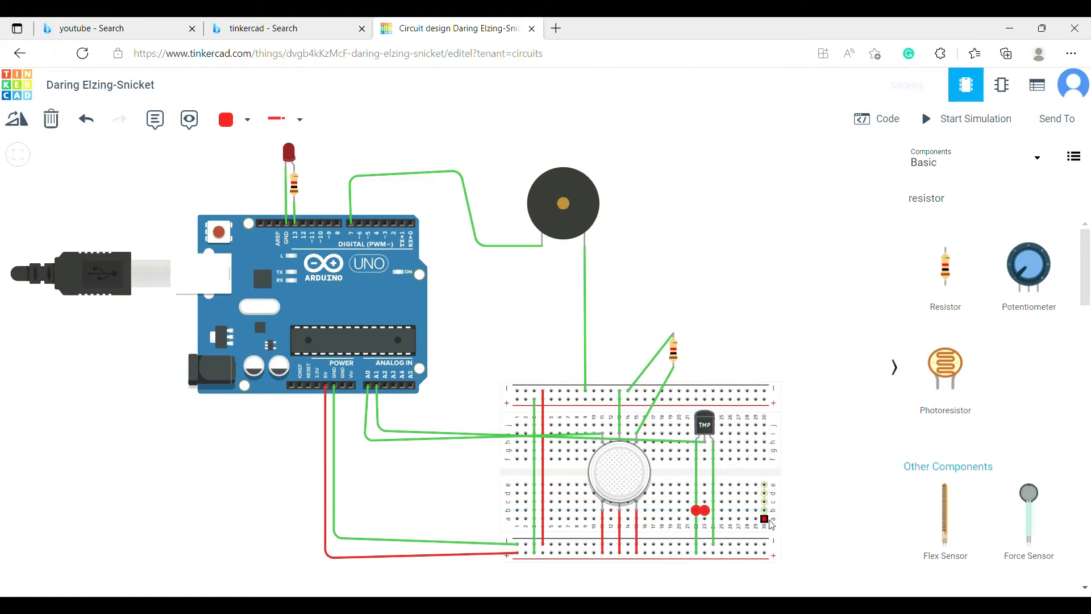
{"action": "key", "text": "ctrl+z"}
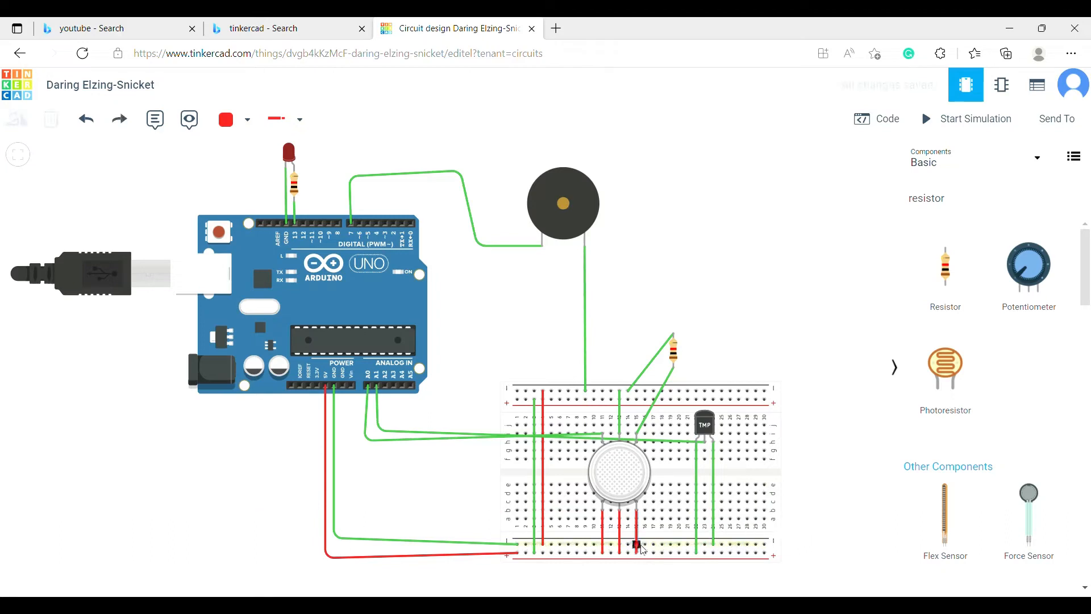
Colour the wire from the TMP36 sensor's left pin to the lower positive rail red.
{"action": "left_click", "coordinate": [698, 535]}
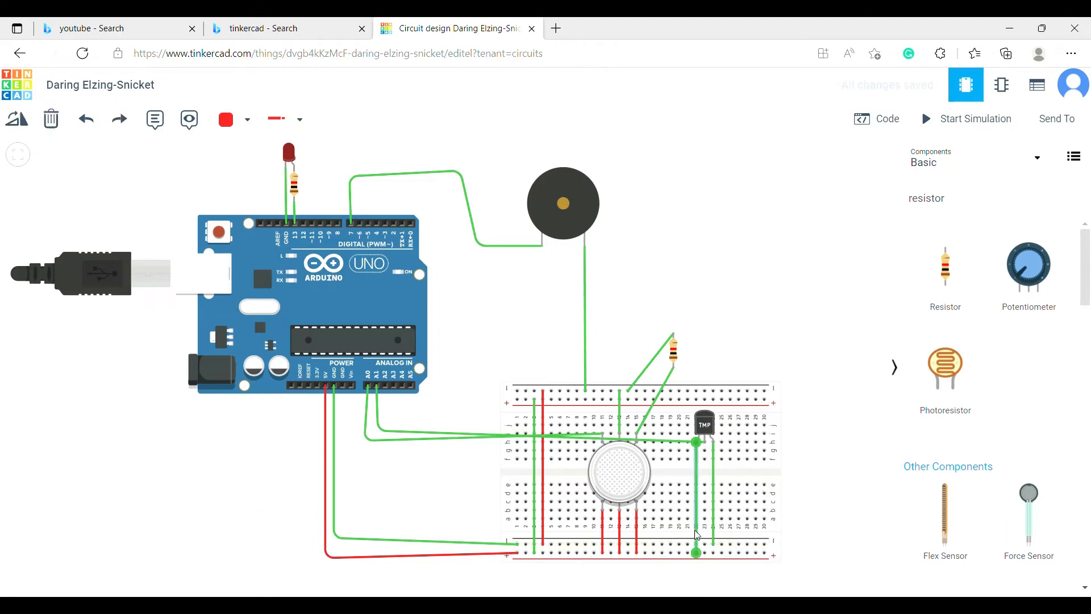
{"action": "left_click", "coordinate": [252, 117]}
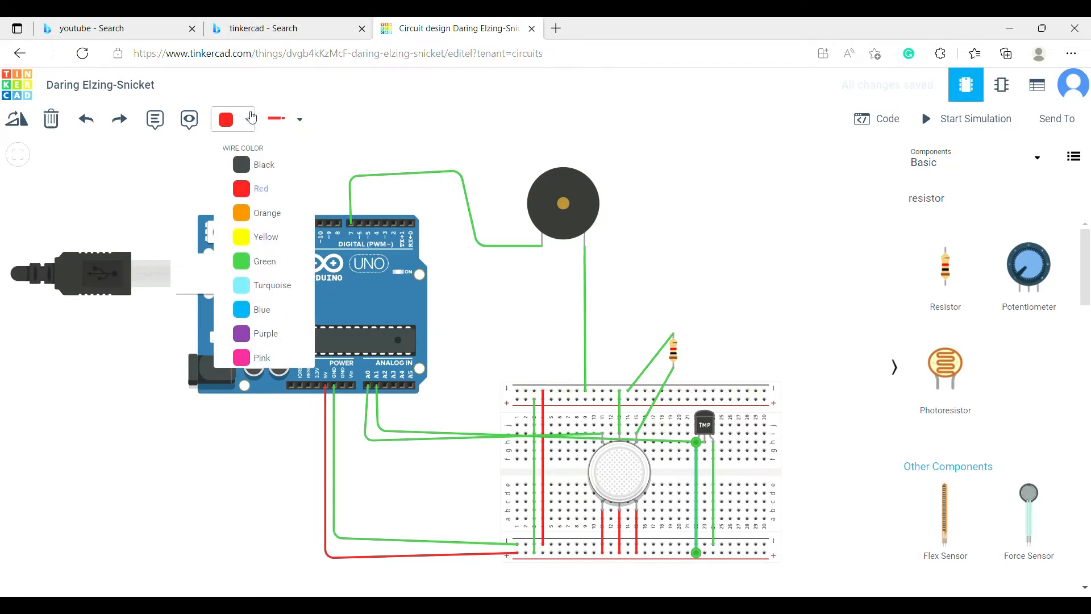
{"action": "left_click", "coordinate": [257, 190]}
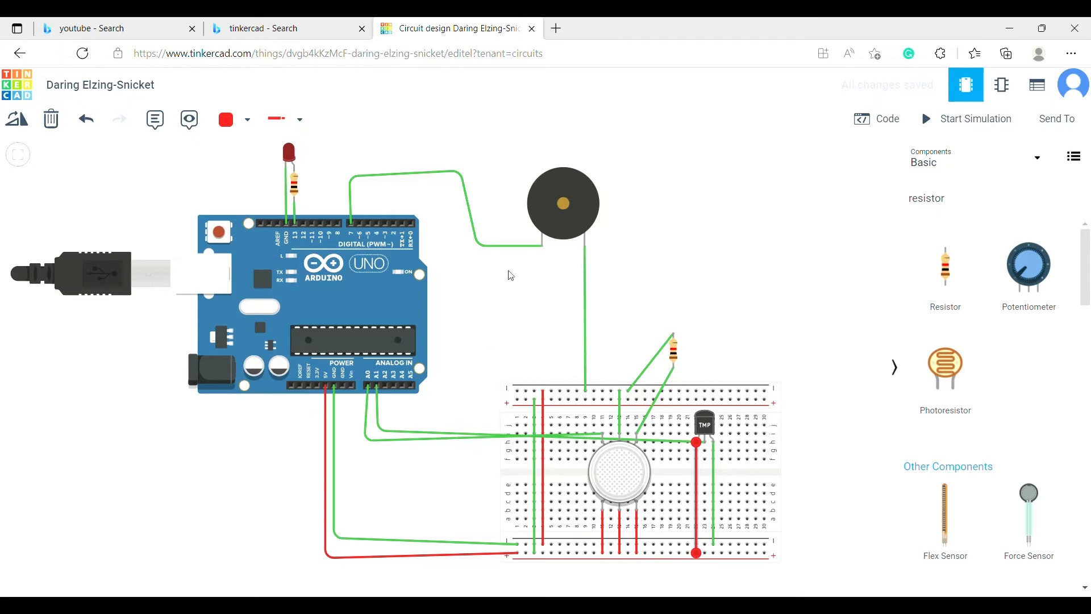
Colour the TMP36 sensor's wire to pin A1 and the gas sensor's wire to pin A0 yellow.
{"action": "left_click", "coordinate": [641, 444]}
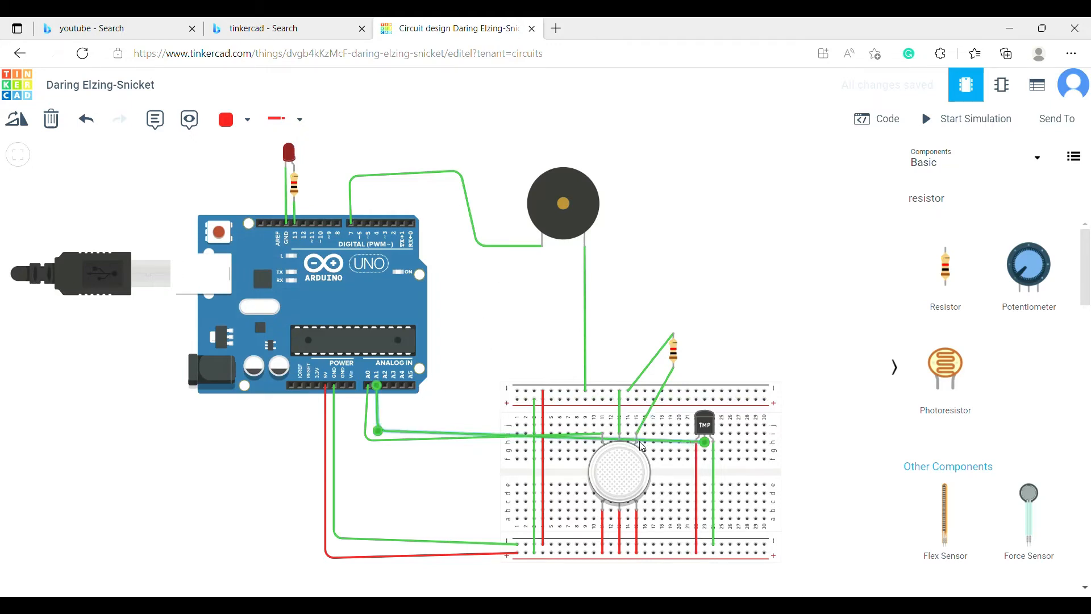
{"action": "left_click", "coordinate": [254, 125]}
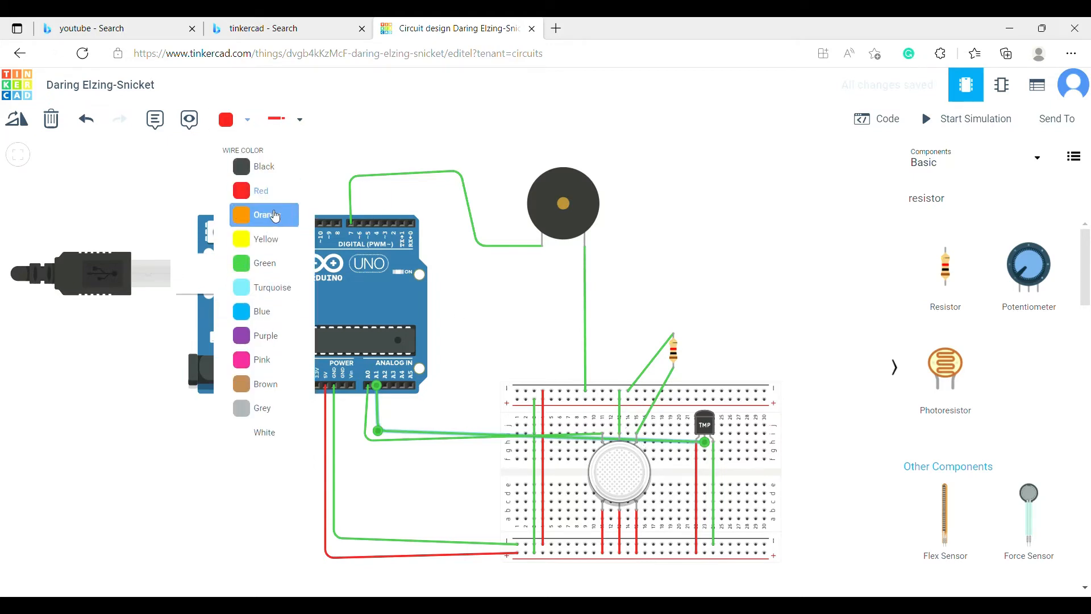
{"action": "left_click", "coordinate": [260, 240]}
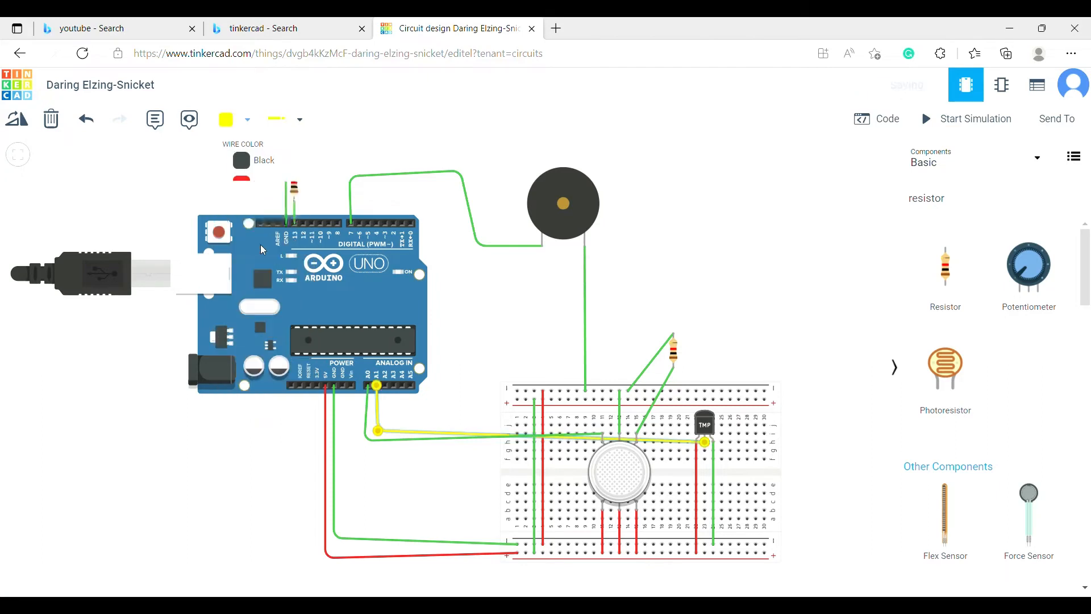
{"action": "left_click", "coordinate": [414, 441]}
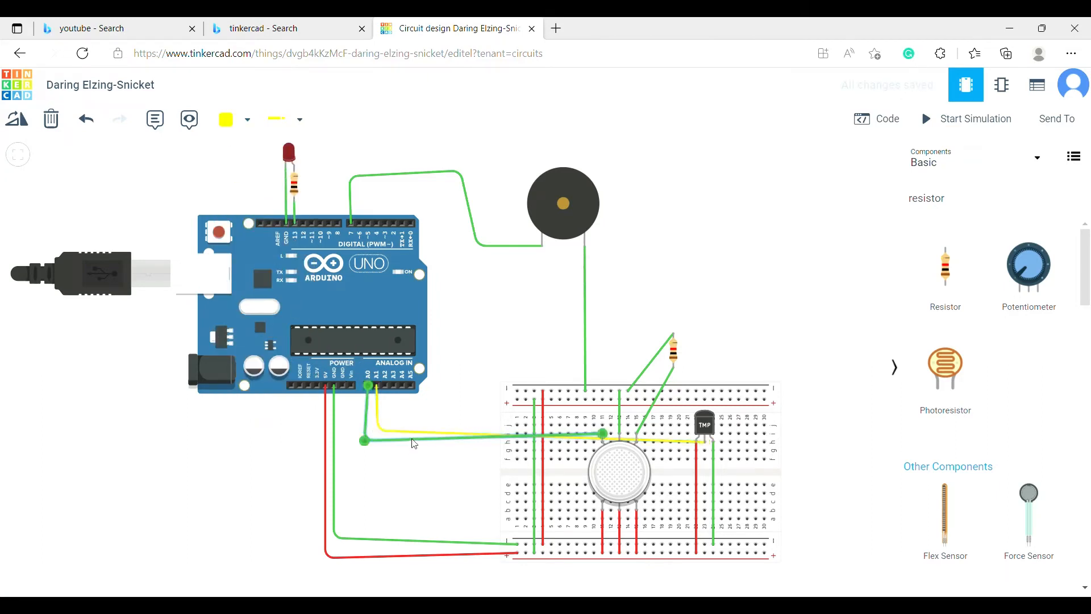
{"action": "left_click", "coordinate": [256, 127]}
{"action": "left_click", "coordinate": [267, 240]}
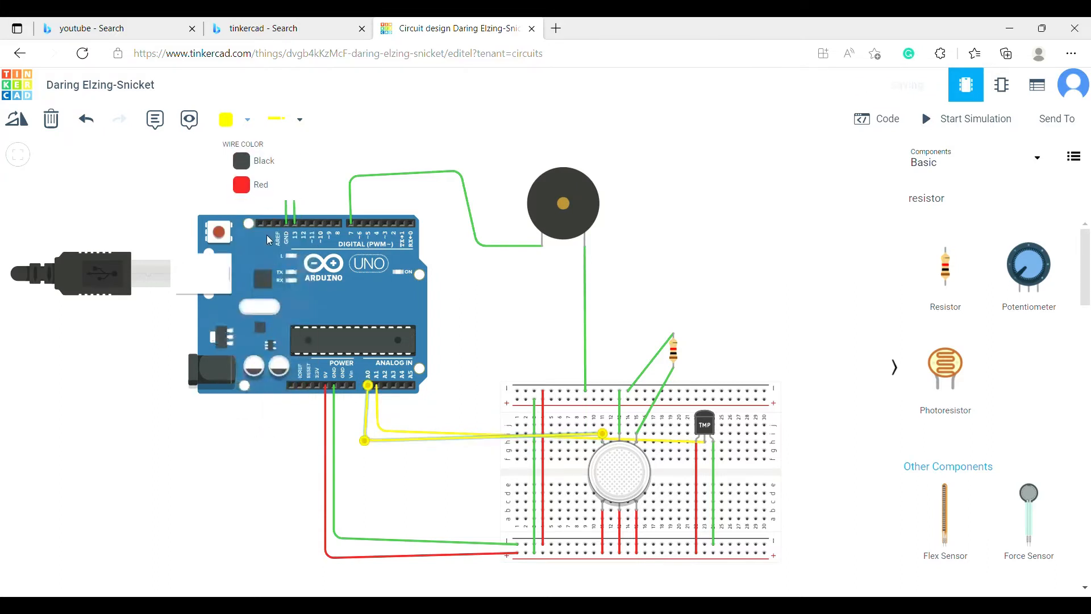
Colour the wire between the piezo and the Arduino's digital pin 7 brown.
{"action": "left_click", "coordinate": [527, 248]}
{"action": "left_click", "coordinate": [250, 122]}
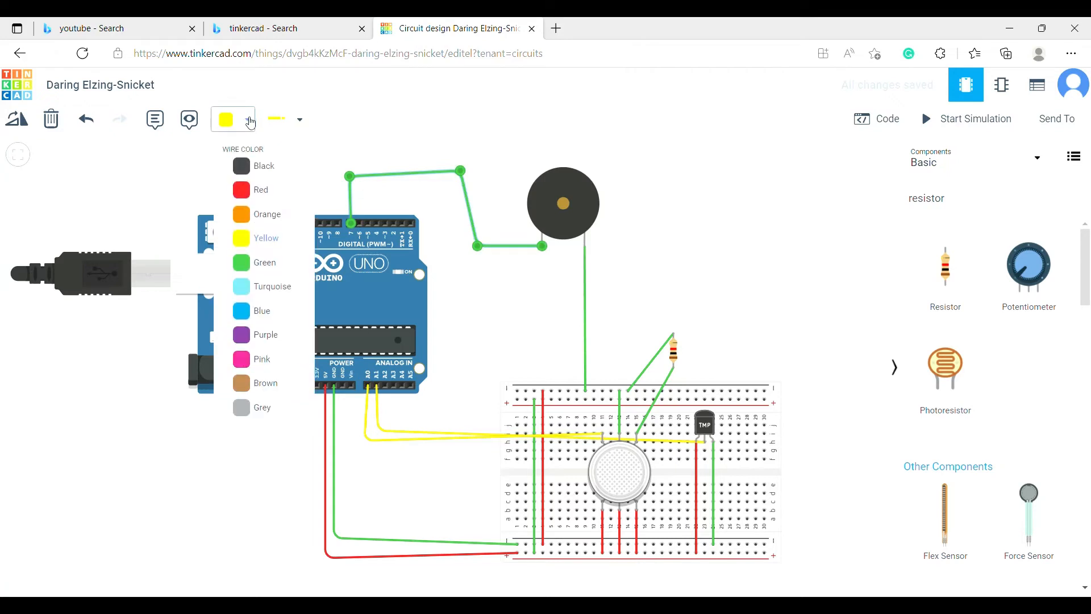
{"action": "left_click", "coordinate": [263, 385]}
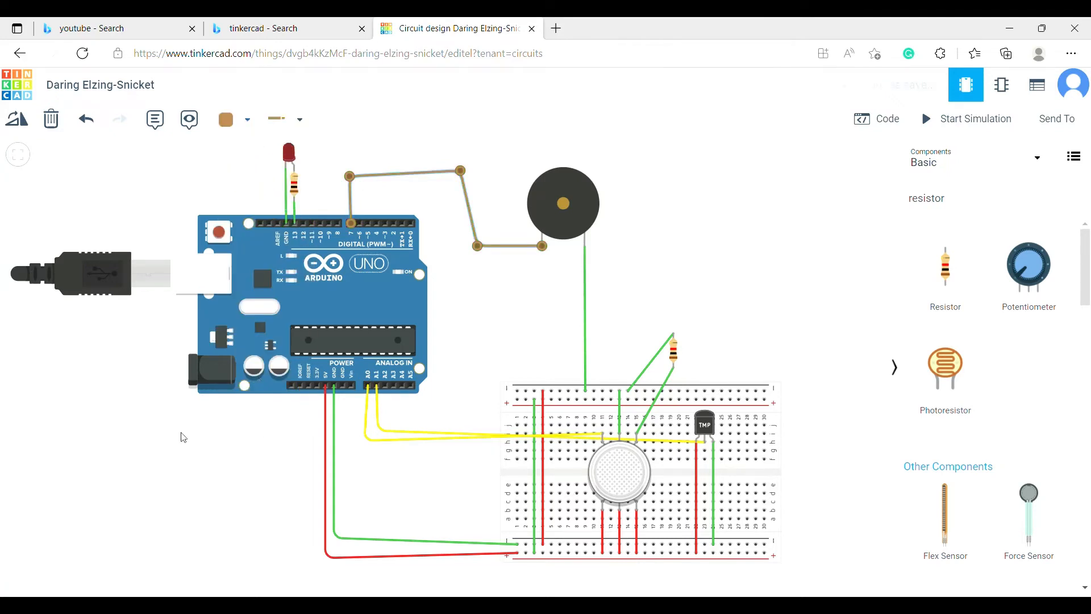
{"action": "left_click", "coordinate": [183, 437]}
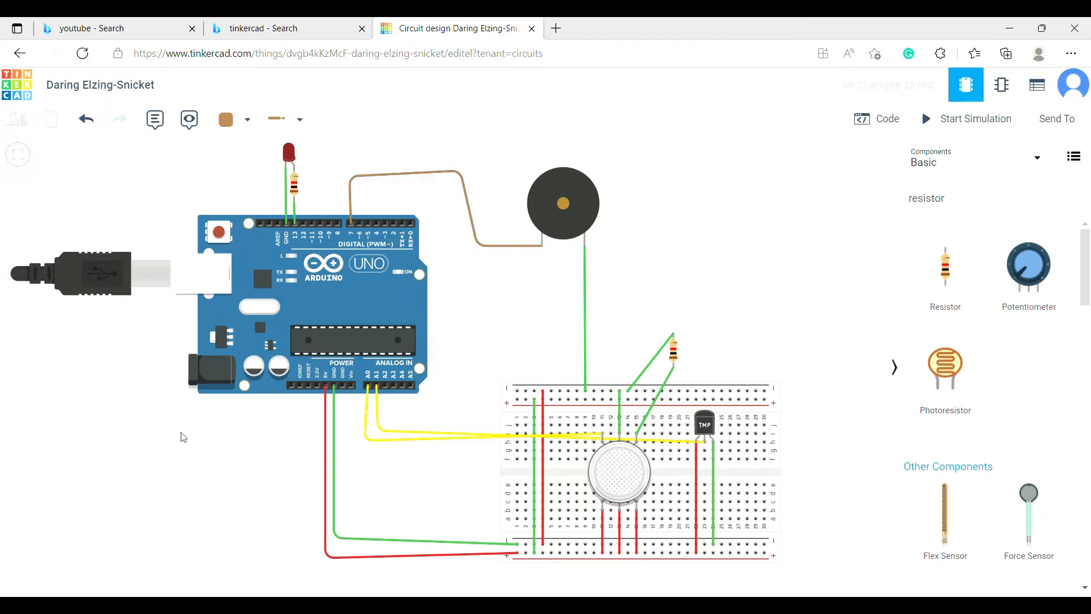
{"action": "left_click", "coordinate": [296, 200]}
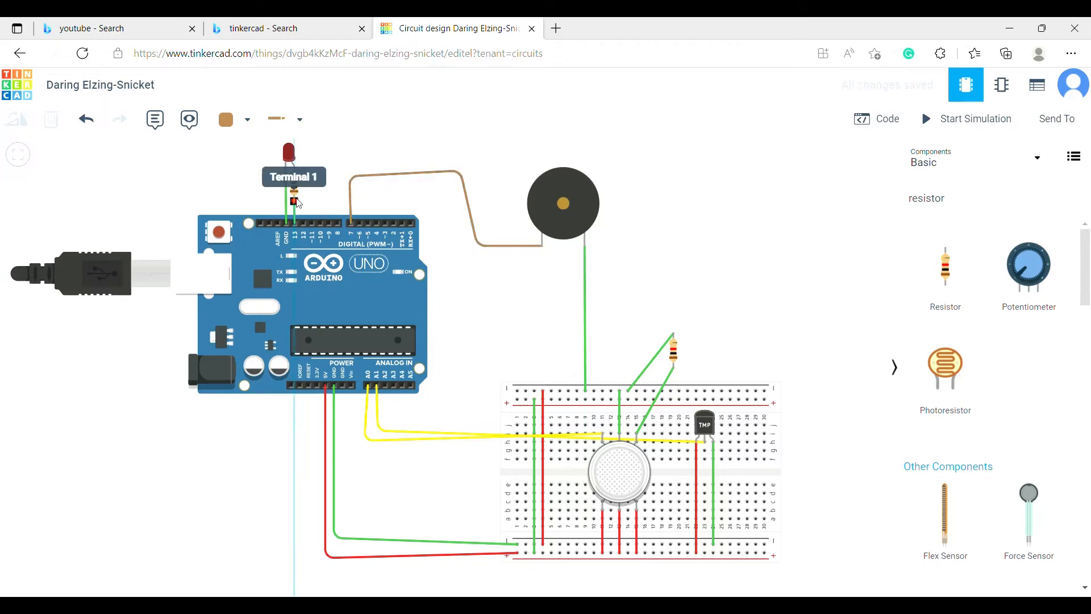
{"action": "left_click", "coordinate": [312, 223]}
{"action": "key", "text": "ctrl+z"}
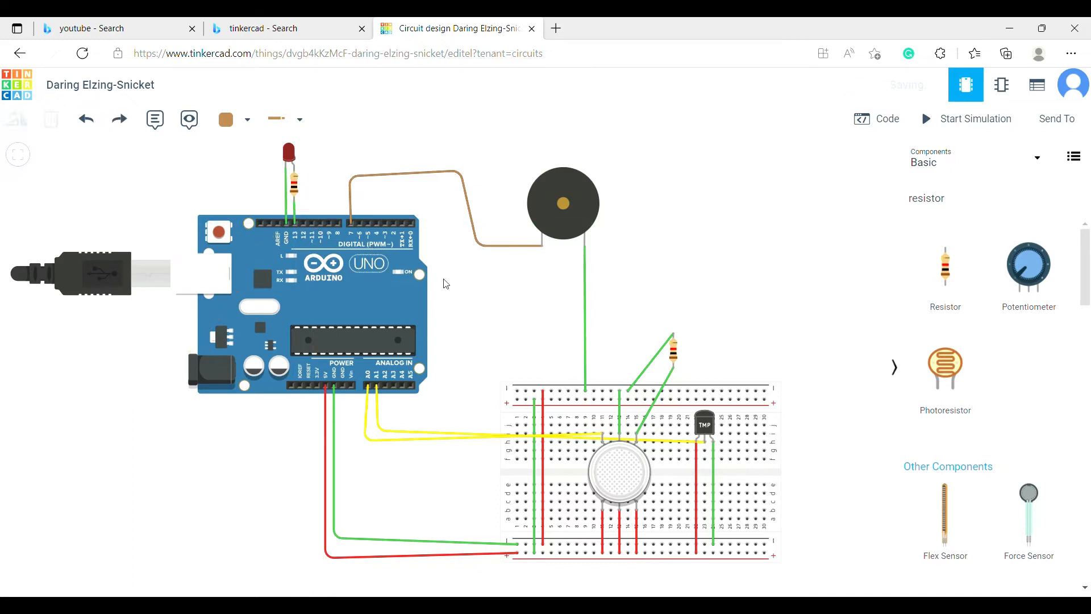
Colour the wire between the LED's resistor and the Arduino's digital pin 13 yellow.
{"action": "left_click", "coordinate": [295, 211]}
{"action": "left_click", "coordinate": [248, 119]}
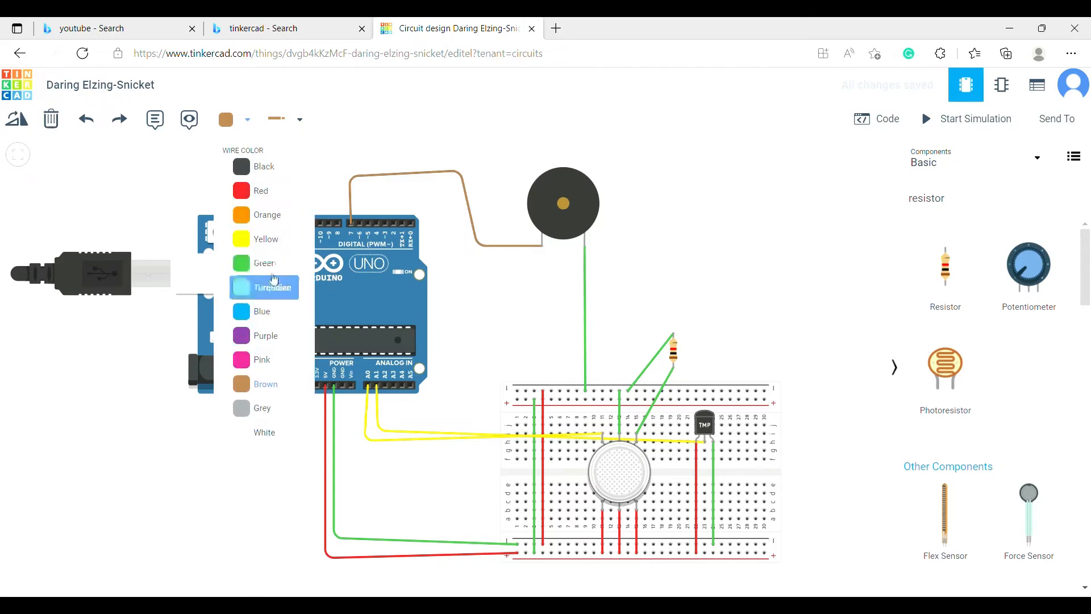
{"action": "left_click", "coordinate": [265, 239]}
{"action": "left_click", "coordinate": [128, 425]}
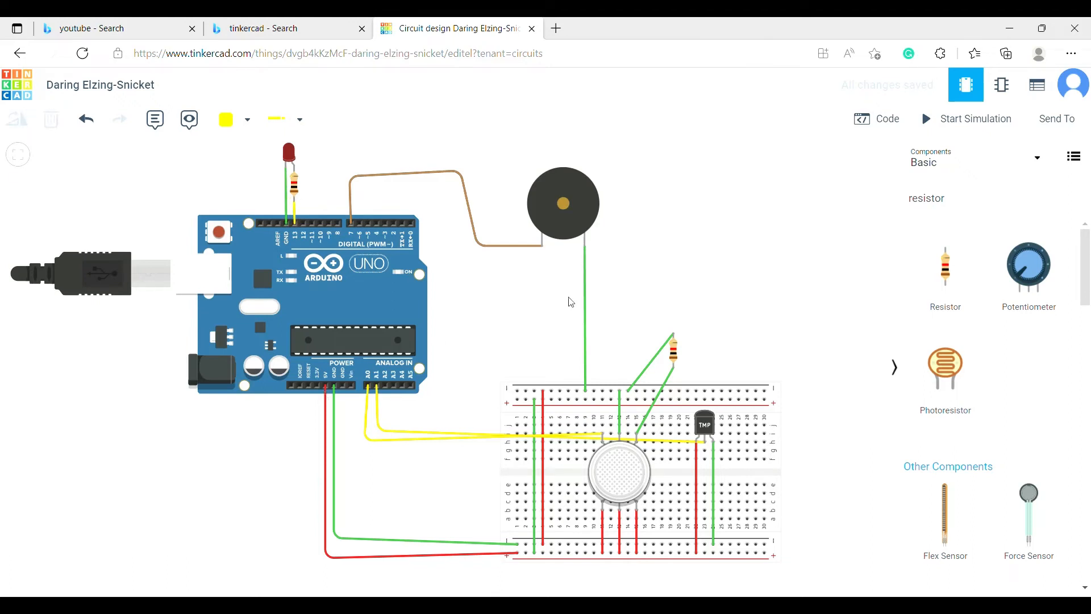
Switch the code editor to Text mode and replace the default code with the copied temperature and gas sensor sketch.
{"action": "left_click", "coordinate": [883, 129]}
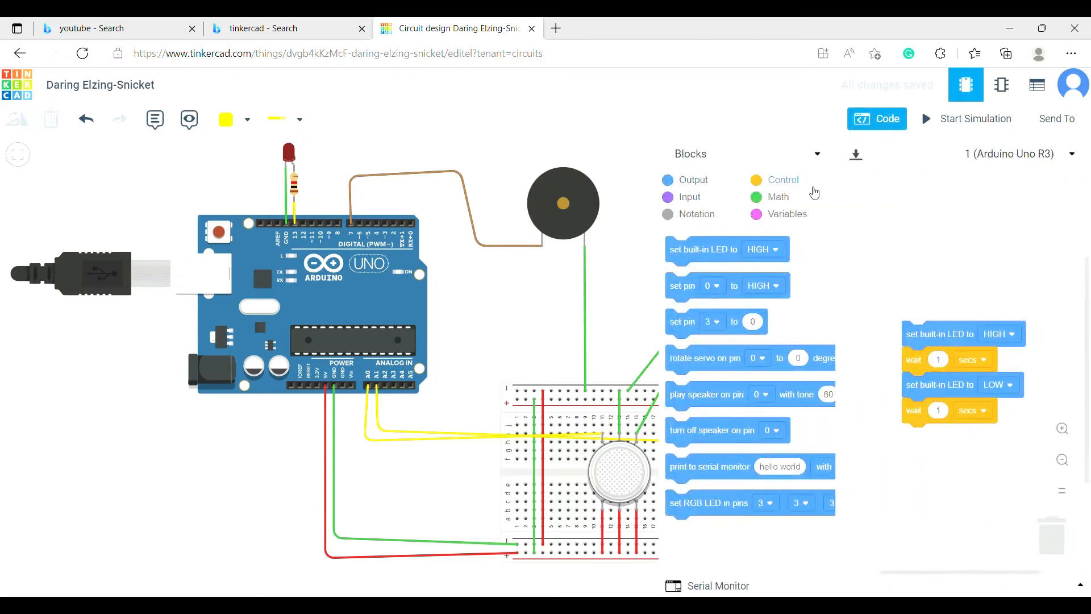
{"action": "left_click", "coordinate": [815, 158]}
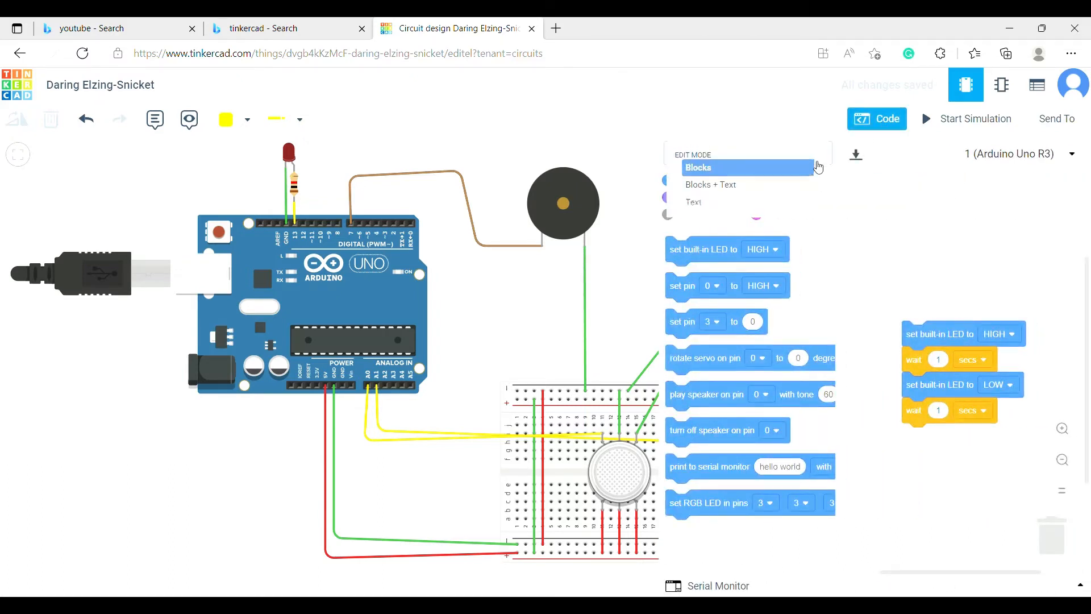
{"action": "left_click", "coordinate": [745, 209]}
{"action": "left_click", "coordinate": [600, 368]}
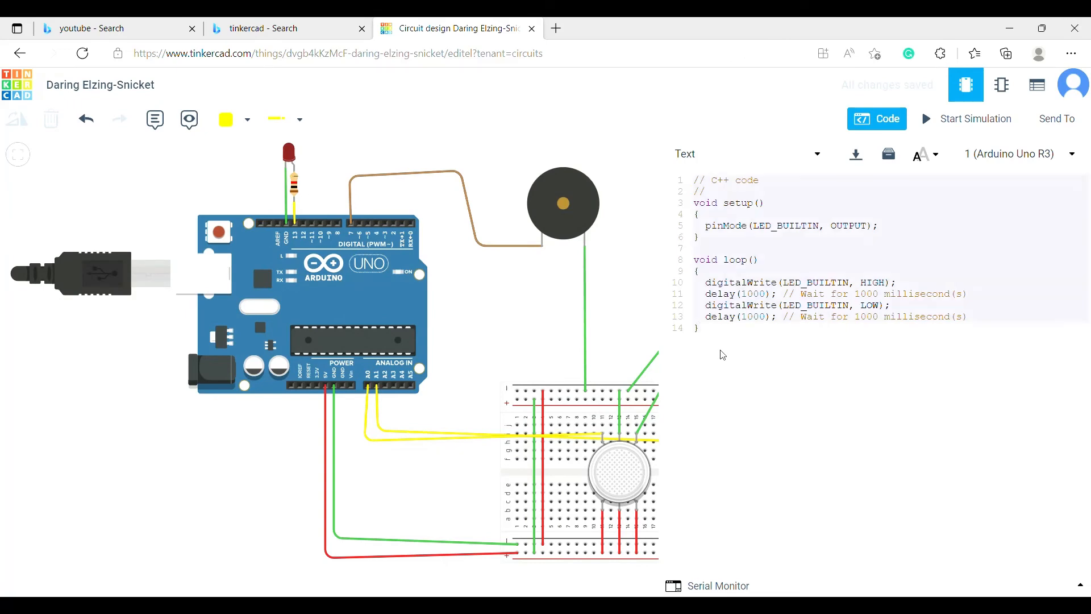
{"action": "key", "text": "BackSpace"}
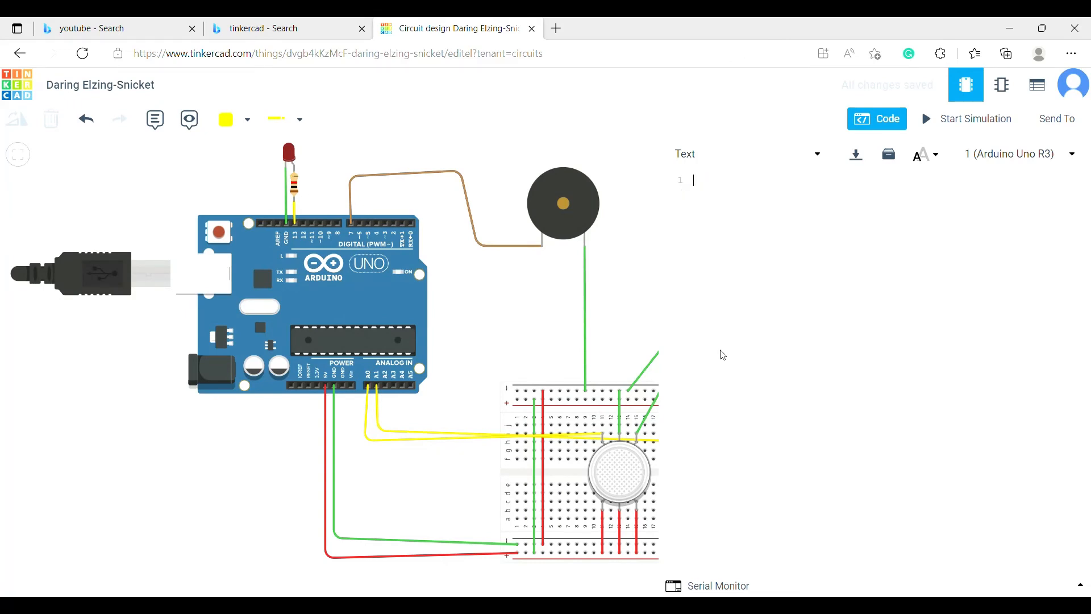
{"action": "key", "text": "ctrl+v"}
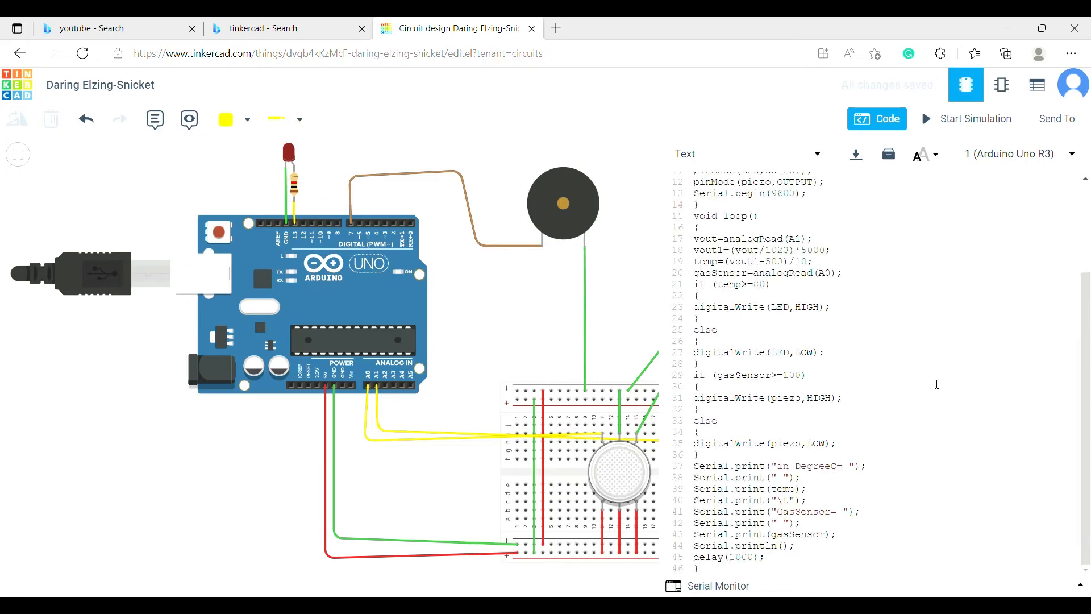
Review the sketch from the variable declarations and pin modes through the LED and piezo conditions to the serial print lines.
{"action": "scroll", "coordinate": [937, 384], "scroll_direction": "up", "scroll_amount": 3}
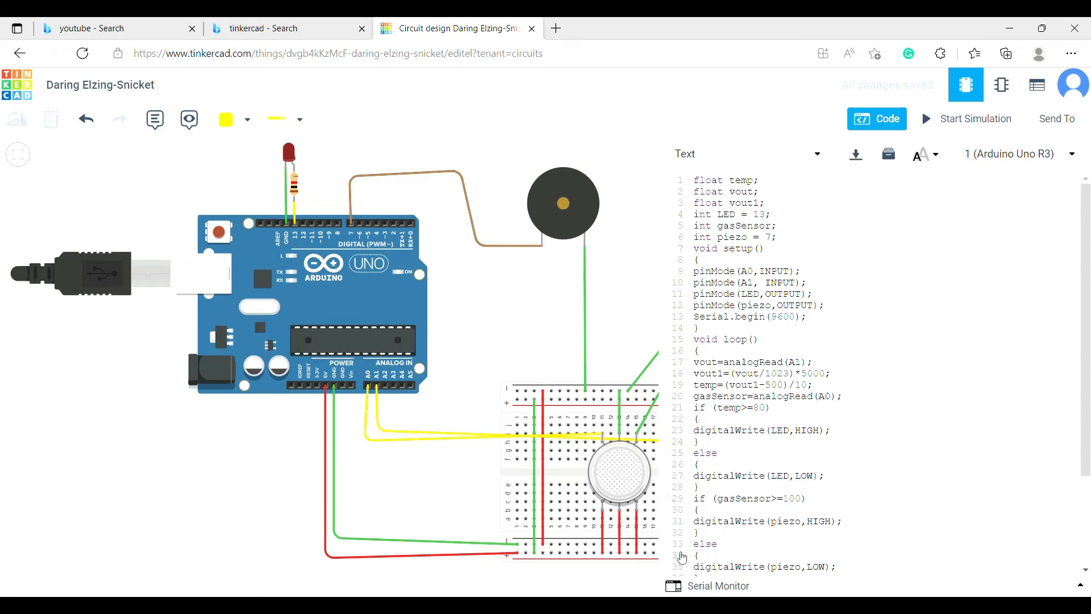
{"action": "left_click_drag", "start_coordinate": [229, 497], "coordinate": [5, 450]}
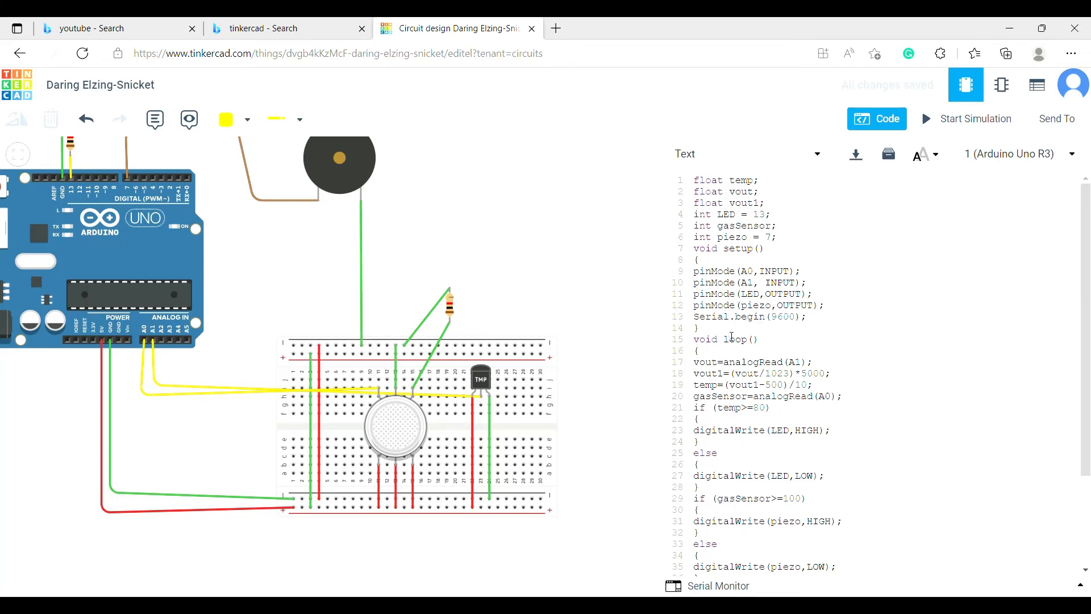
{"action": "scroll", "coordinate": [746, 342], "scroll_direction": "down", "scroll_amount": 1}
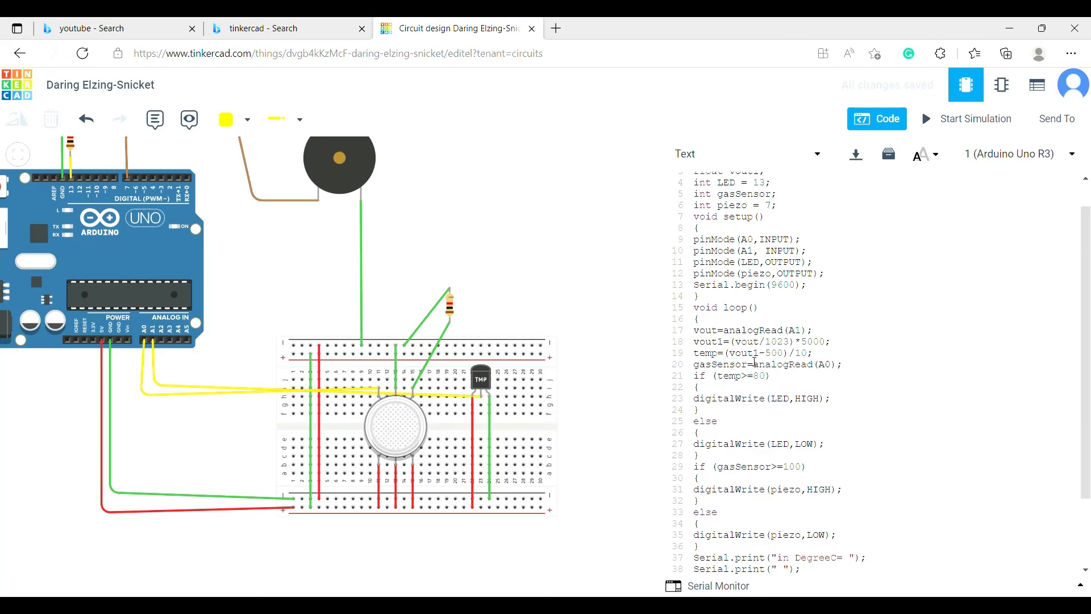
{"action": "scroll", "coordinate": [755, 362], "scroll_direction": "down", "scroll_amount": 1}
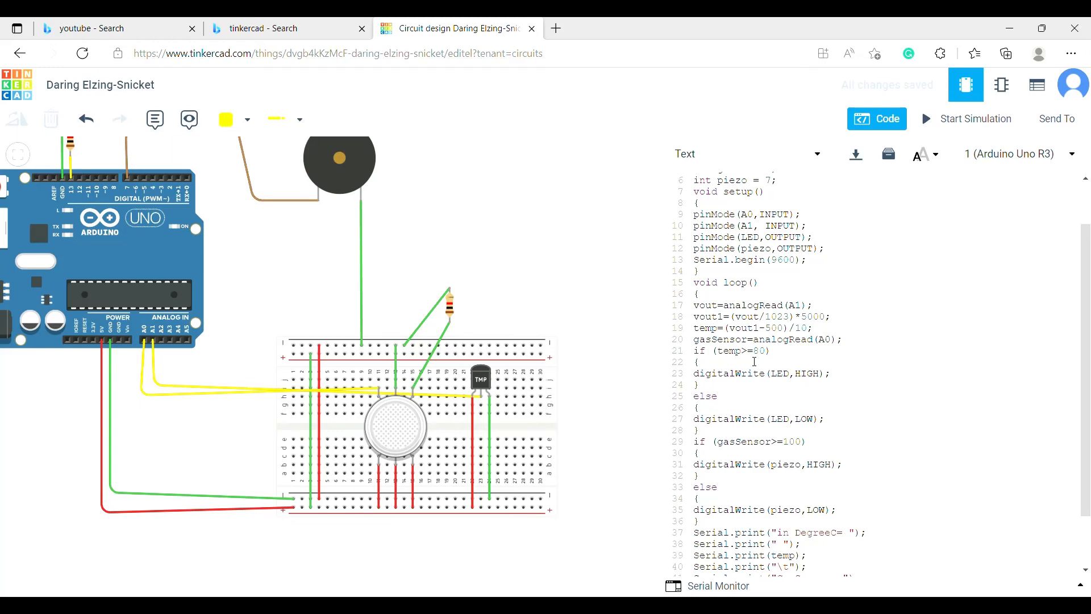
{"action": "left_click", "coordinate": [964, 394]}
{"action": "scroll", "coordinate": [960, 458], "scroll_direction": "down", "scroll_amount": 1}
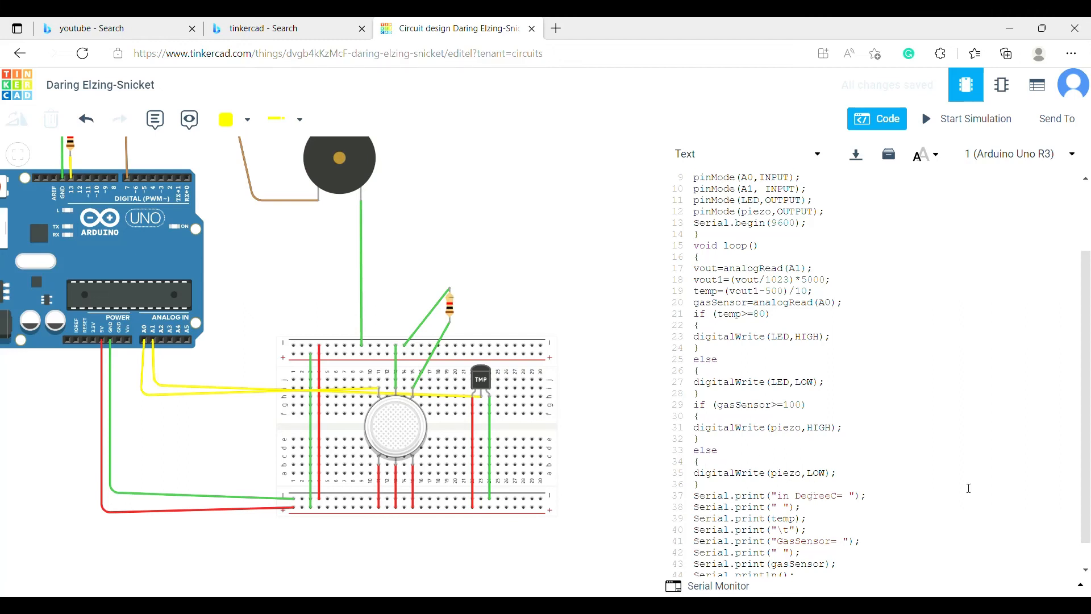
{"action": "left_click_drag", "start_coordinate": [1084, 497], "coordinate": [1081, 522]}
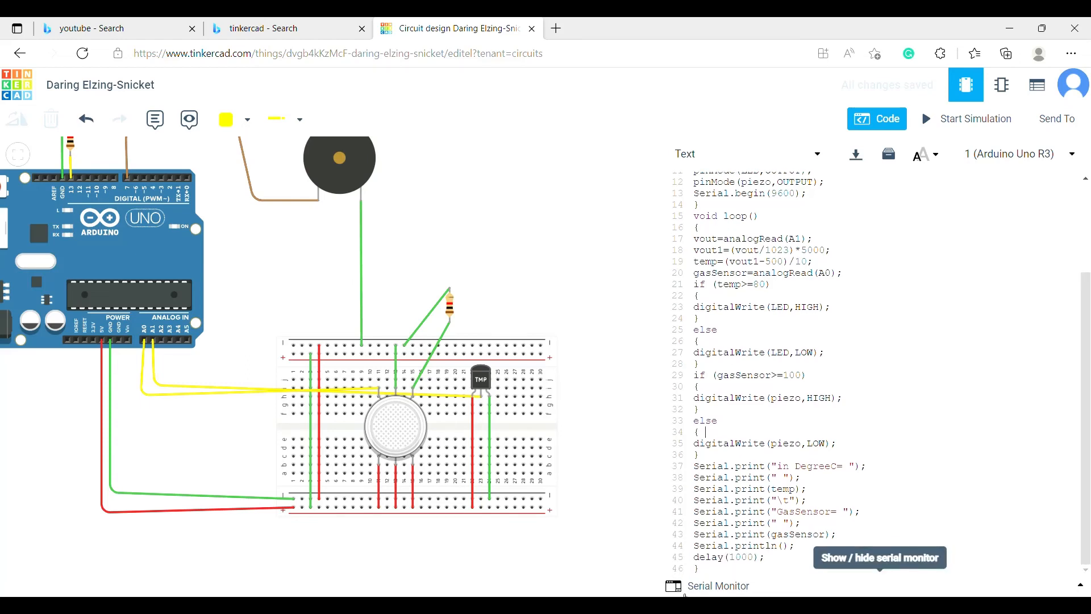
Show the serial monitor and start the simulation with the whole circuit in view.
{"action": "left_click", "coordinate": [685, 591]}
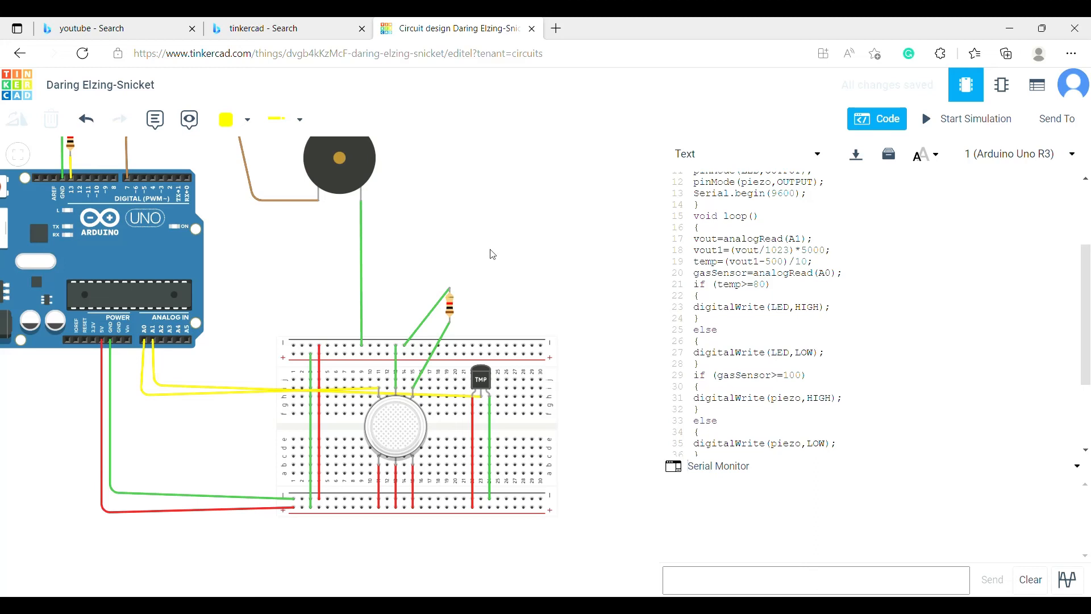
{"action": "left_click_drag", "start_coordinate": [492, 254], "coordinate": [559, 291]}
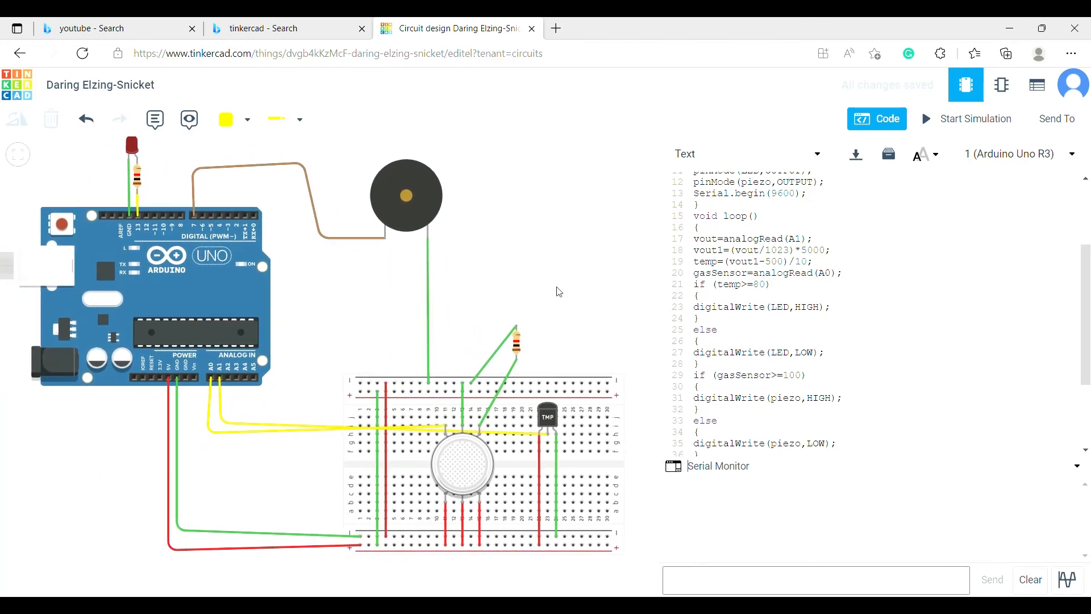
{"action": "left_click", "coordinate": [949, 120]}
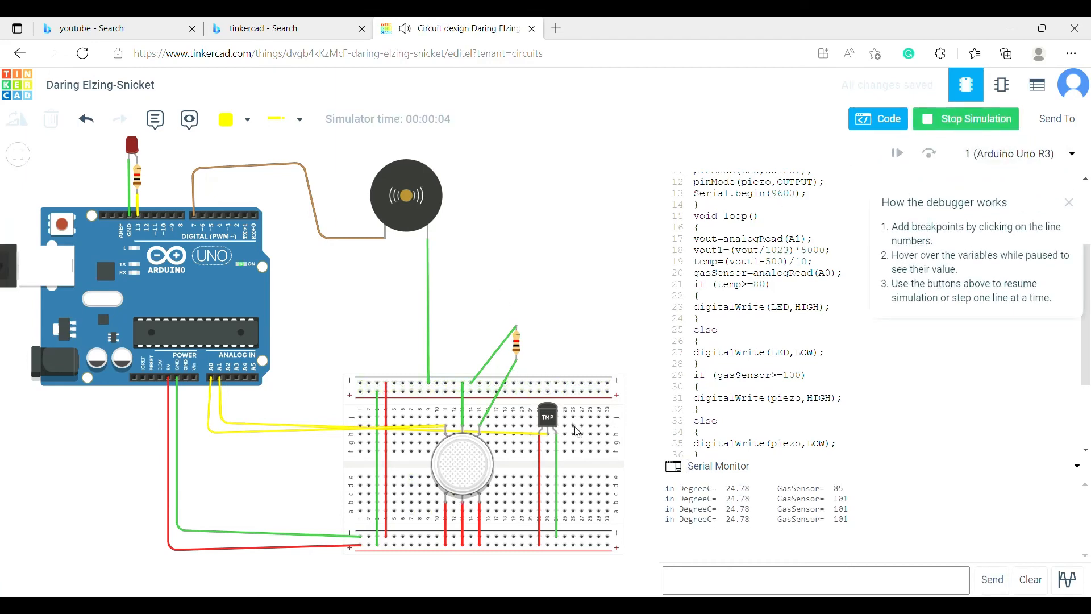
Test the gas sensor by moving its smoke cloud far away, close to the sensor, and away again.
{"action": "left_click", "coordinate": [471, 484]}
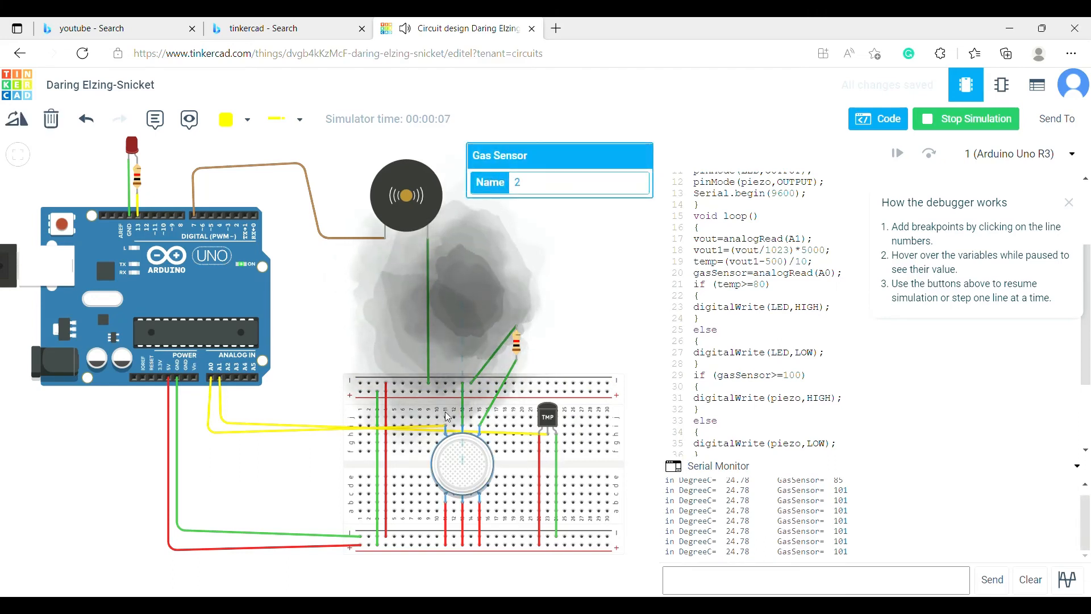
{"action": "left_click_drag", "start_coordinate": [471, 311], "coordinate": [88, 493]}
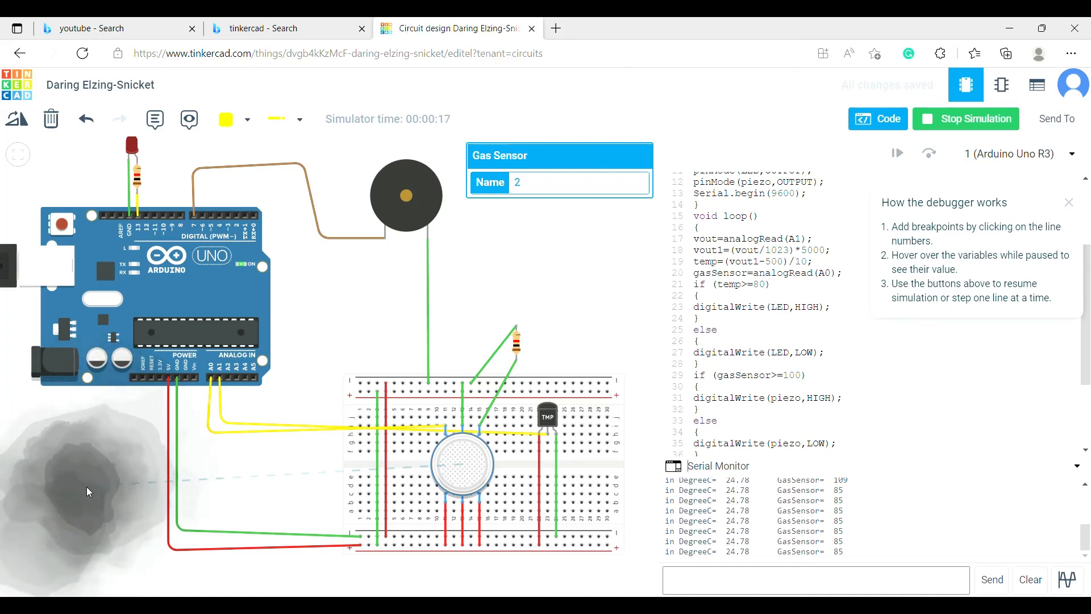
{"action": "left_click_drag", "start_coordinate": [88, 492], "coordinate": [35, 512]}
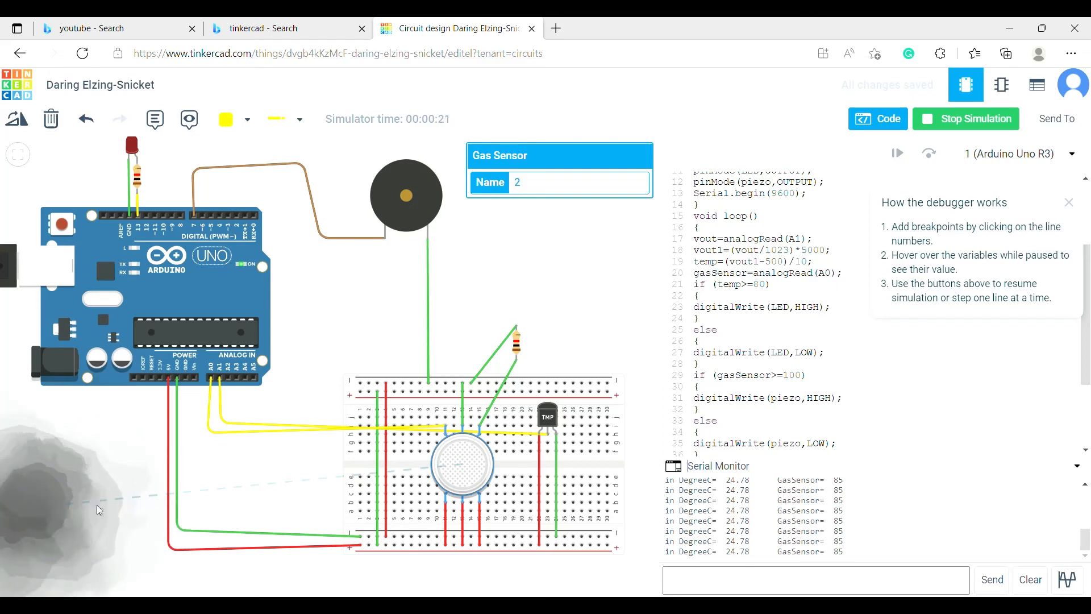
{"action": "left_click_drag", "start_coordinate": [77, 505], "coordinate": [413, 492]}
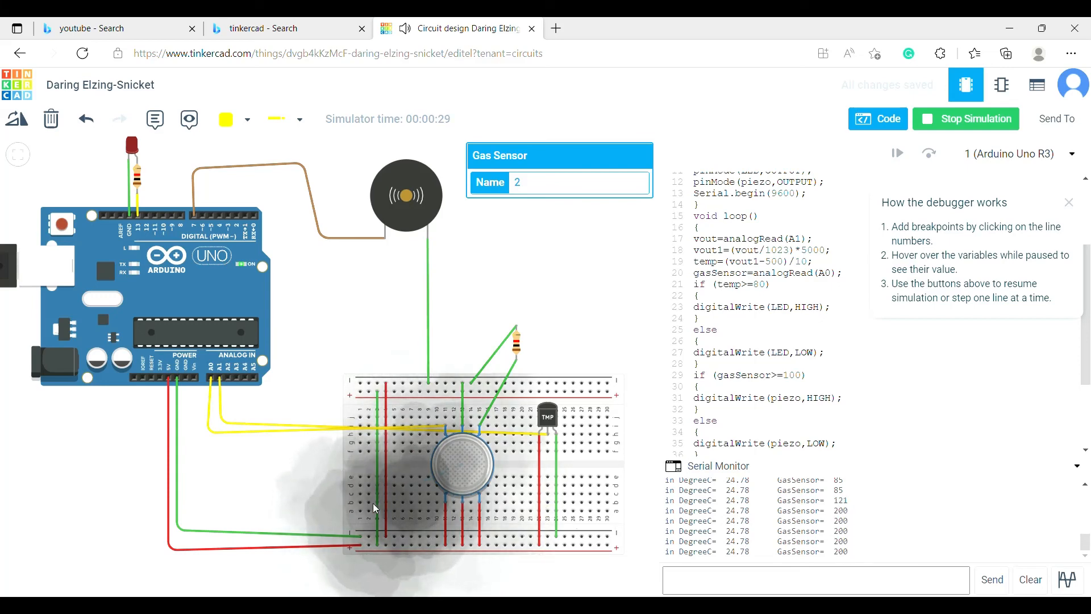
{"action": "left_click_drag", "start_coordinate": [408, 487], "coordinate": [100, 513]}
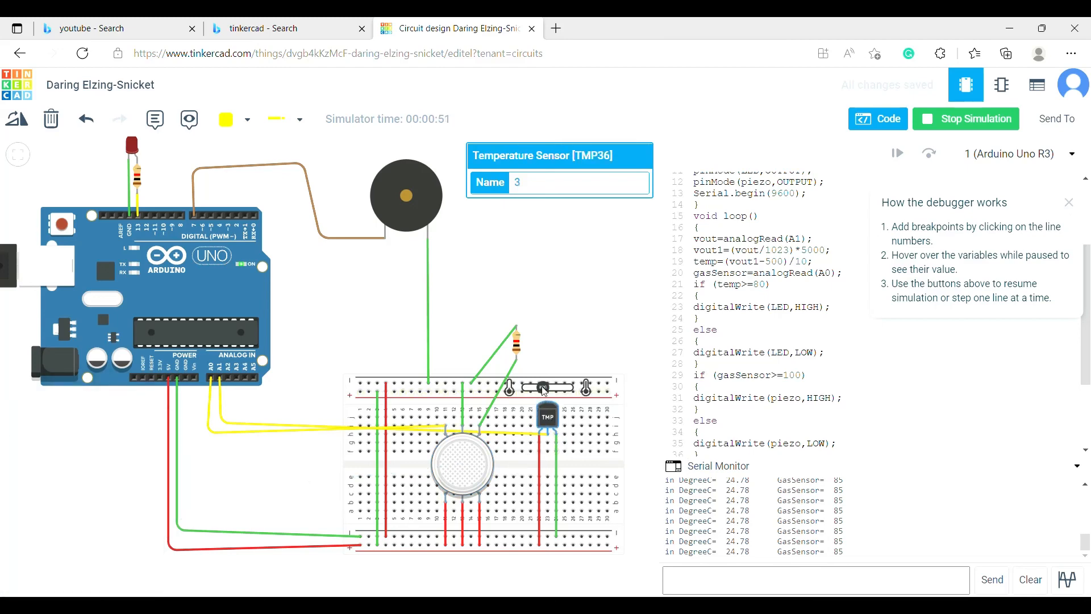
Raise the TMP36 sensor's simulated temperature to about 84.9 °C and move the gas sensor's smoke cloud around again.
{"action": "left_click_drag", "start_coordinate": [544, 391], "coordinate": [557, 392]}
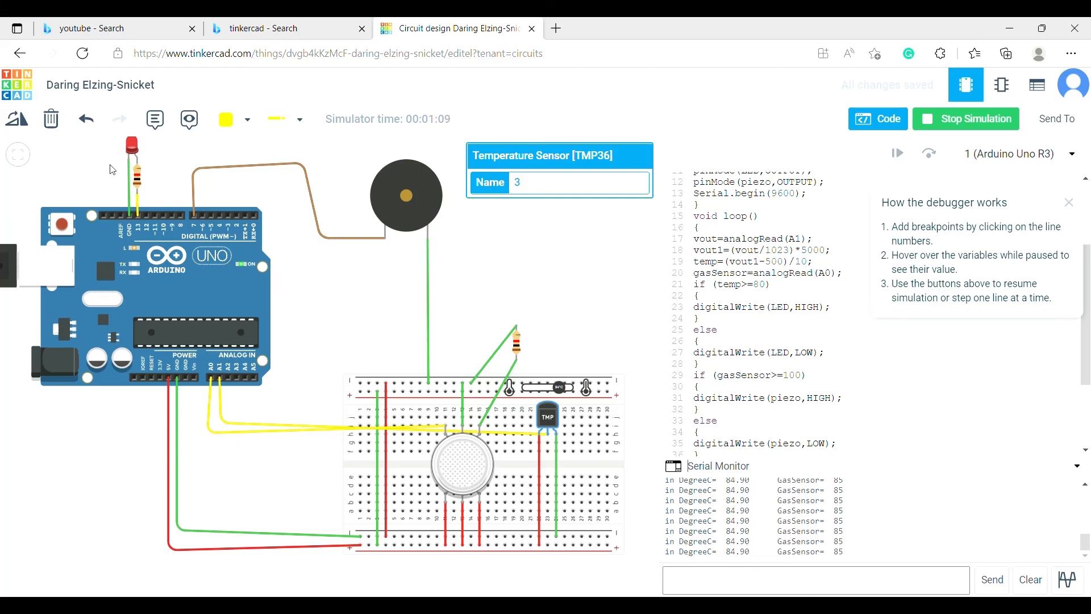
{"action": "left_click", "coordinate": [478, 476]}
{"action": "left_click_drag", "start_coordinate": [110, 529], "coordinate": [74, 466]}
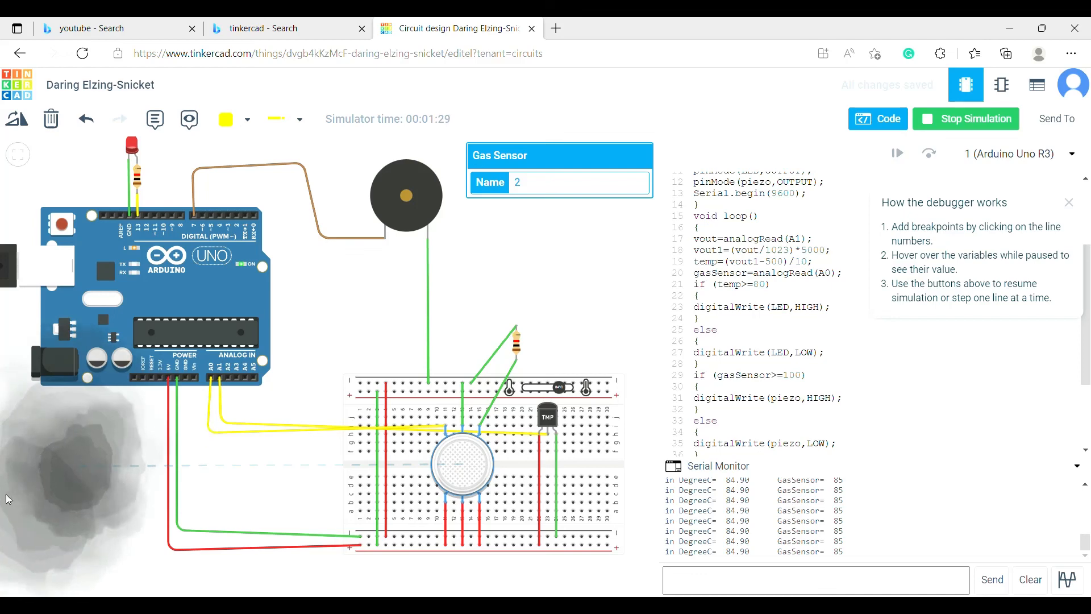
{"action": "left_click_drag", "start_coordinate": [87, 472], "coordinate": [179, 489]}
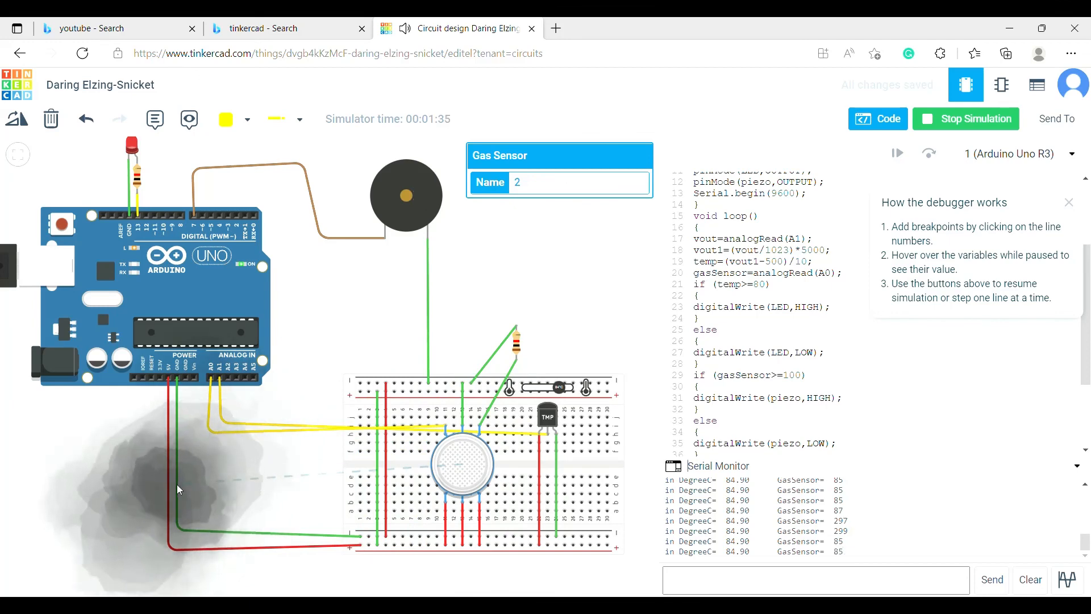